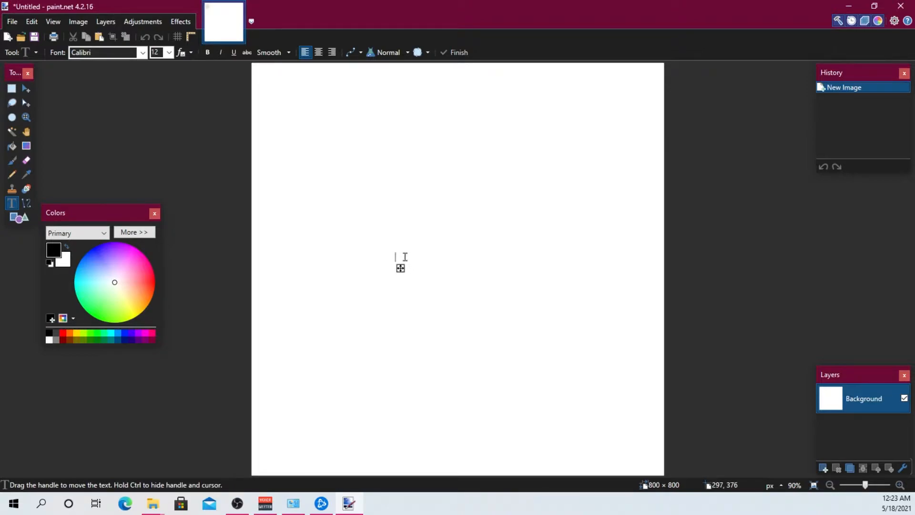
Set the text font to Dream MMA and enter the letter R on the canvas.
{"action": "left_click", "coordinate": [142, 53]}
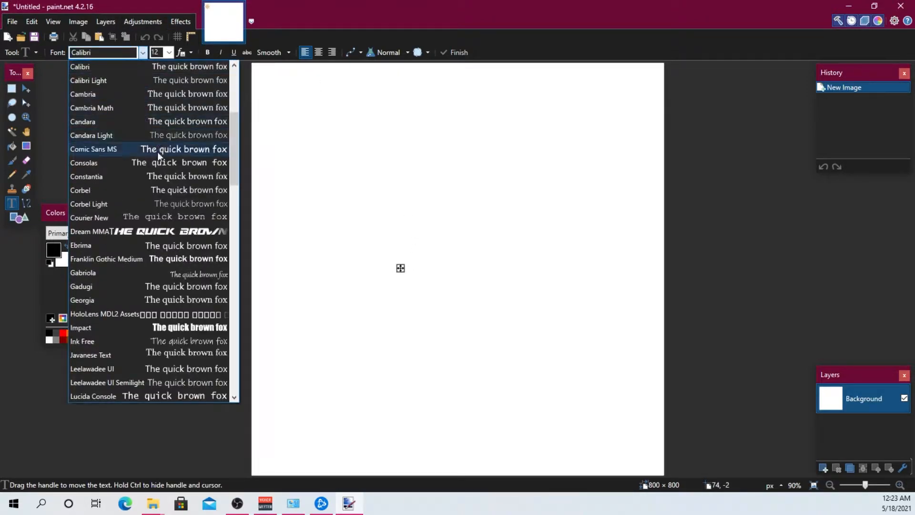
{"action": "left_click", "coordinate": [159, 232]}
{"action": "type", "text": "A"}
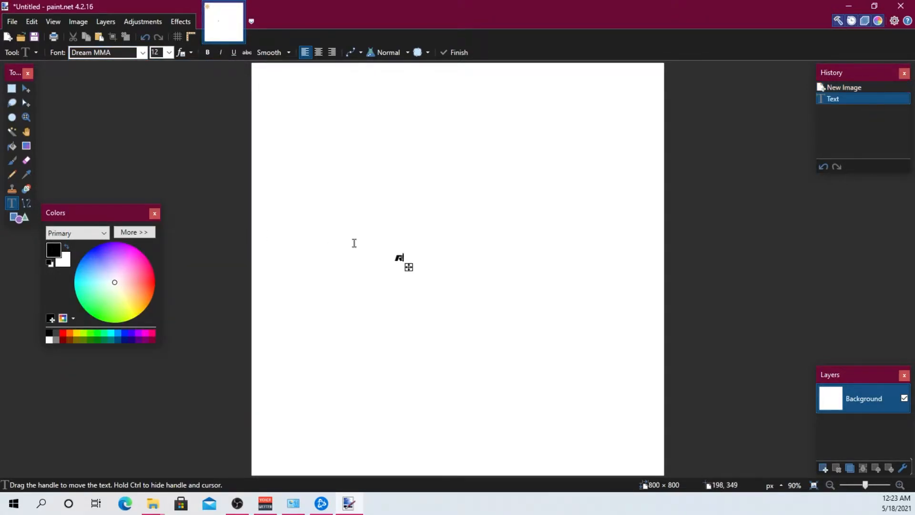
Set the text size to 350 and move the R to the middle of the canvas.
{"action": "type", "text": "550"}
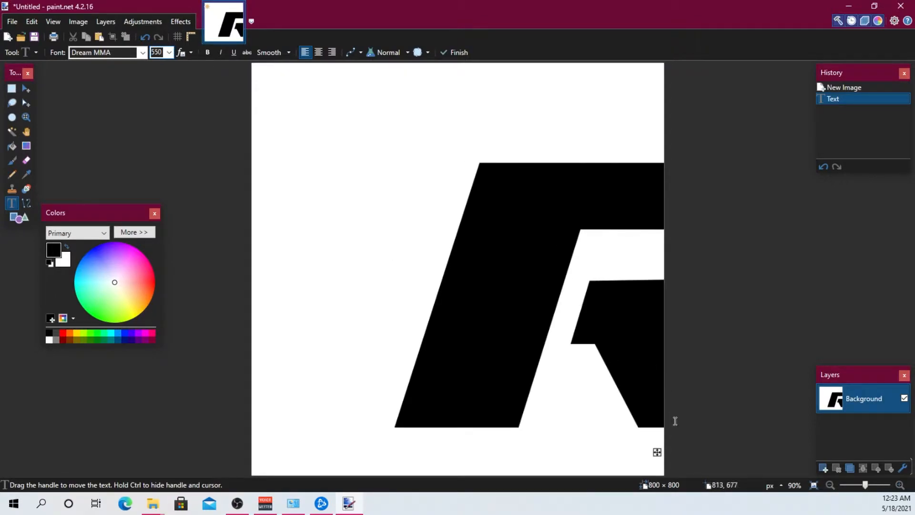
{"action": "left_click_drag", "start_coordinate": [659, 451], "coordinate": [517, 412]}
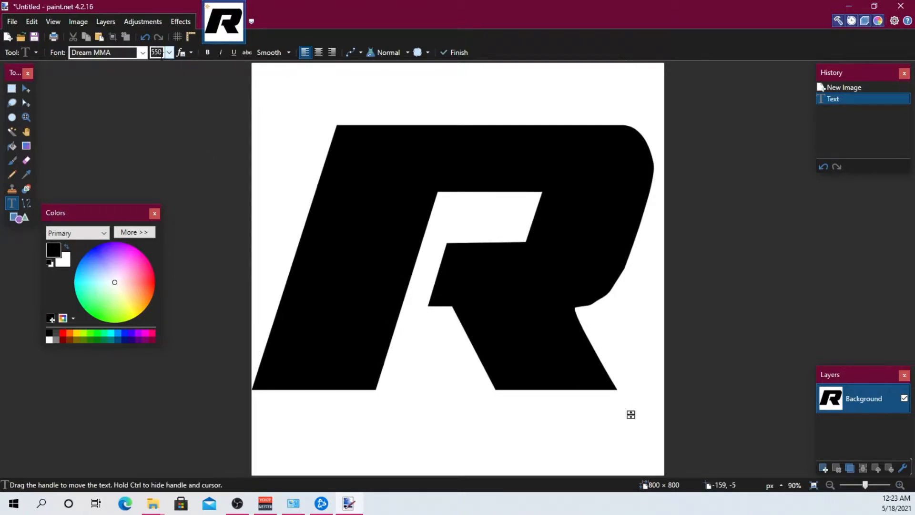
{"action": "type", "text": "350"}
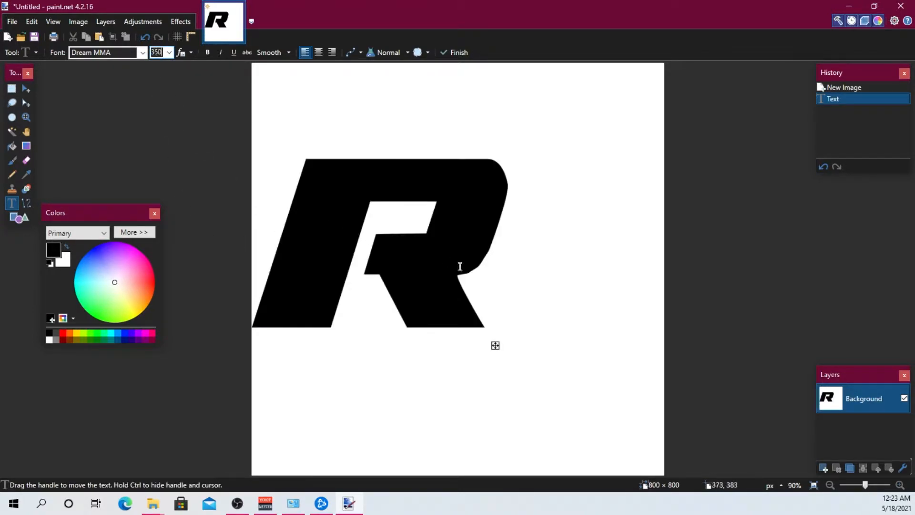
{"action": "left_click_drag", "start_coordinate": [497, 347], "coordinate": [572, 361]}
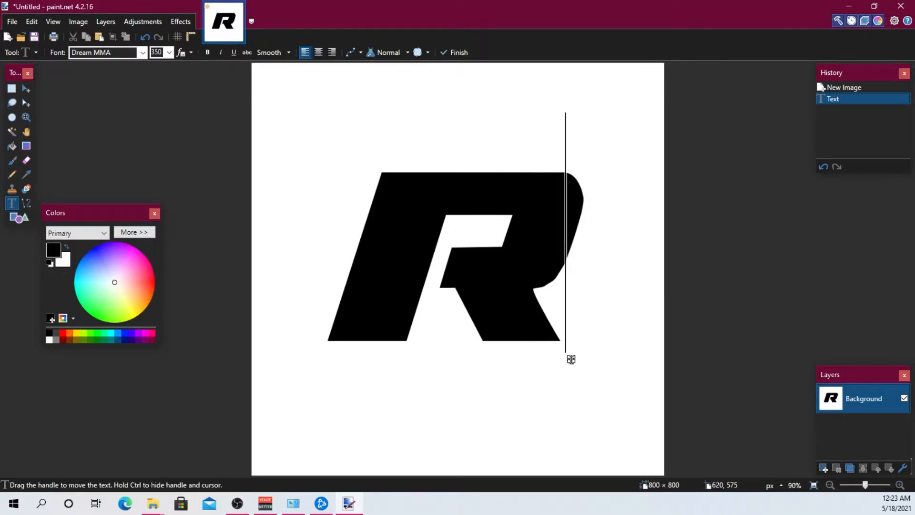
Try erasing the white area around the R with a Magic Wand selection.
{"action": "left_click", "coordinate": [12, 131]}
{"action": "left_click", "coordinate": [320, 194]}
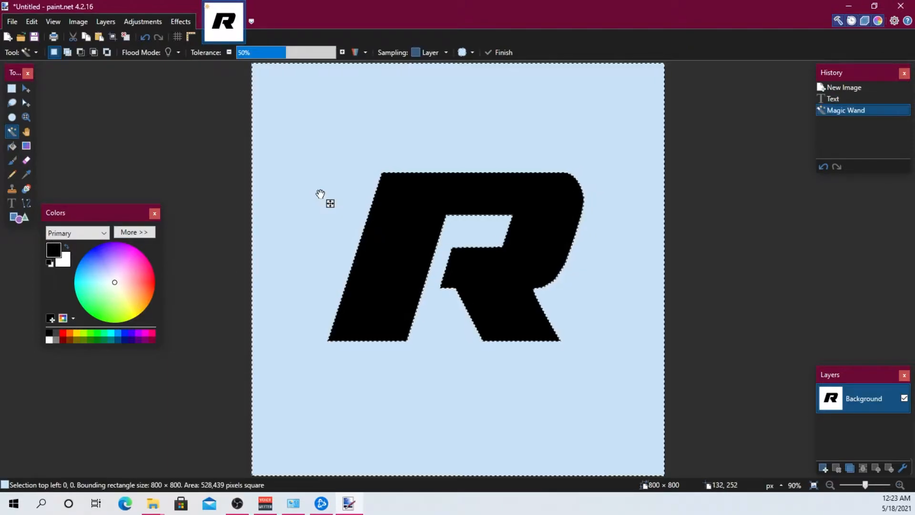
{"action": "key", "text": "Delete"}
{"action": "scroll", "coordinate": [320, 194], "scroll_direction": "down", "scroll_amount": 2}
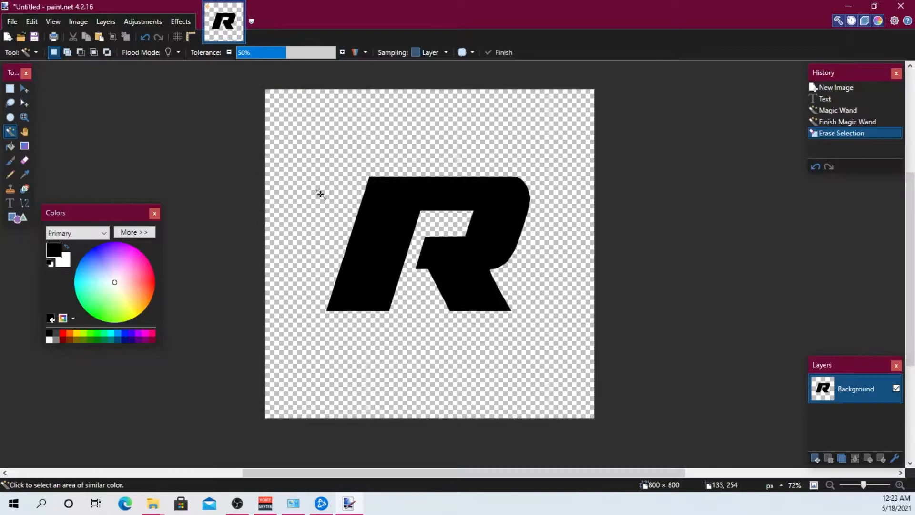
{"action": "scroll", "coordinate": [320, 193], "scroll_direction": "up", "scroll_amount": 1}
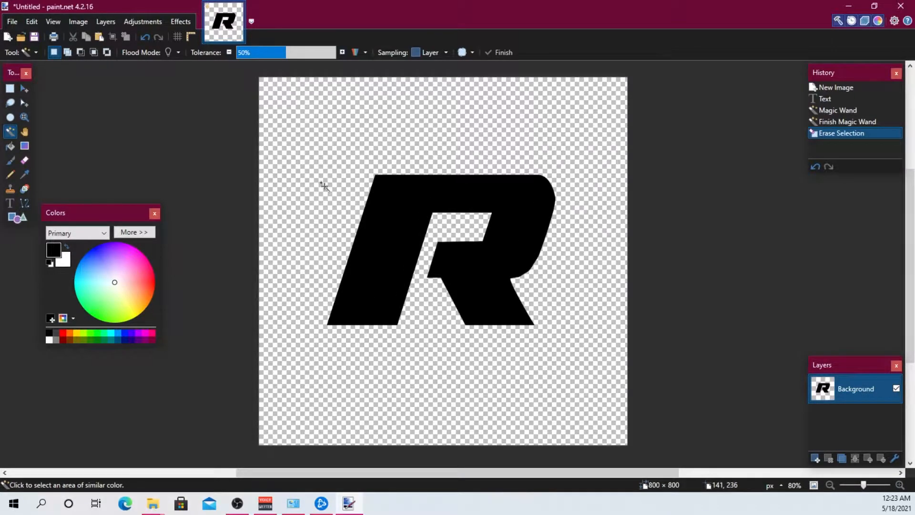
{"action": "key", "text": "ctrl+z"}
{"action": "left_click", "coordinate": [186, 23]}
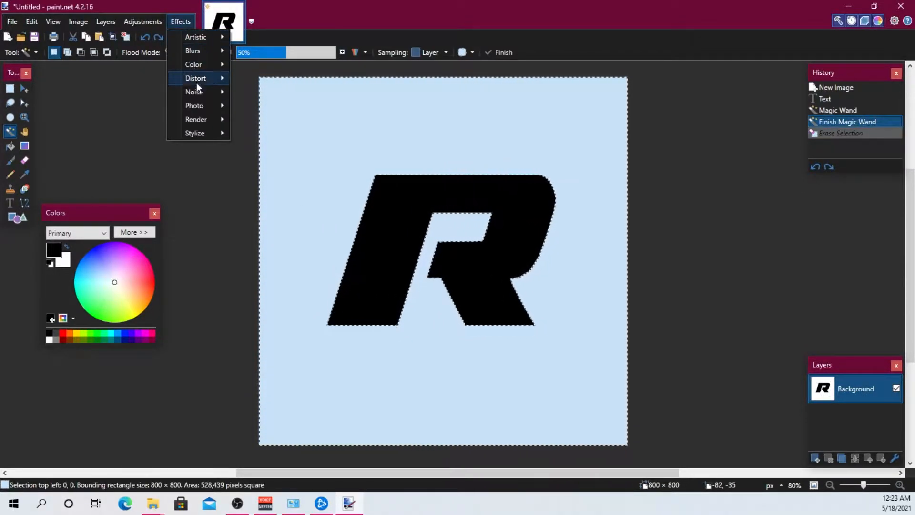
{"action": "mouse_move", "coordinate": [198, 109]}
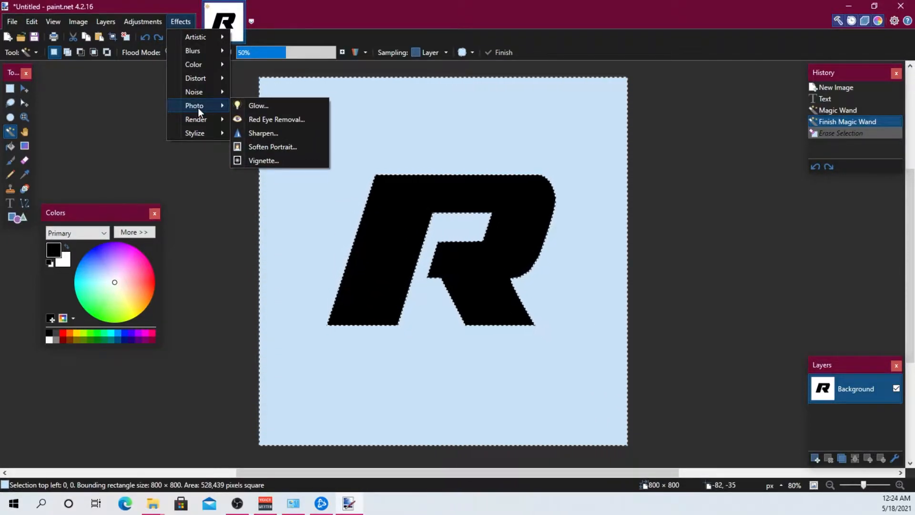
{"action": "left_click", "coordinate": [264, 161]}
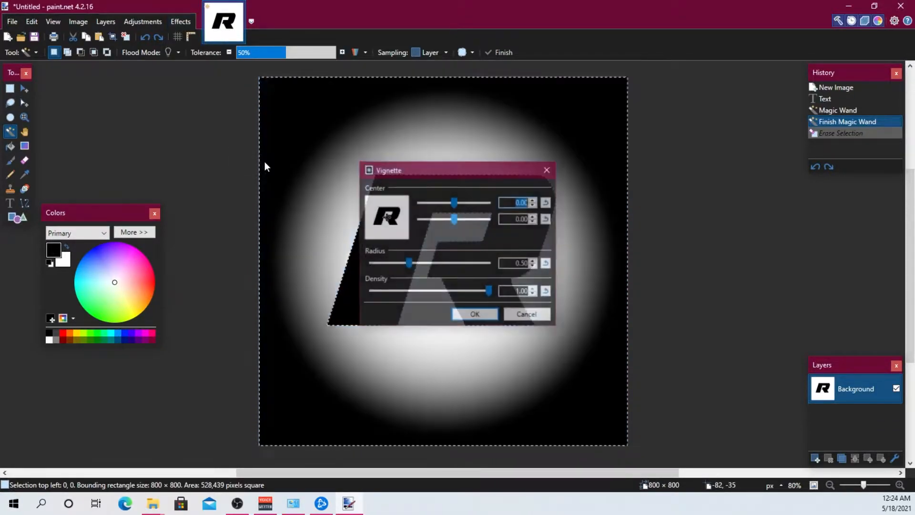
{"action": "left_click", "coordinate": [532, 318]}
Apply a Vignette with radius 0.83 and density 1.00 to the whole image, and add an empty layer above it.
{"action": "key", "text": "ctrl+a"}
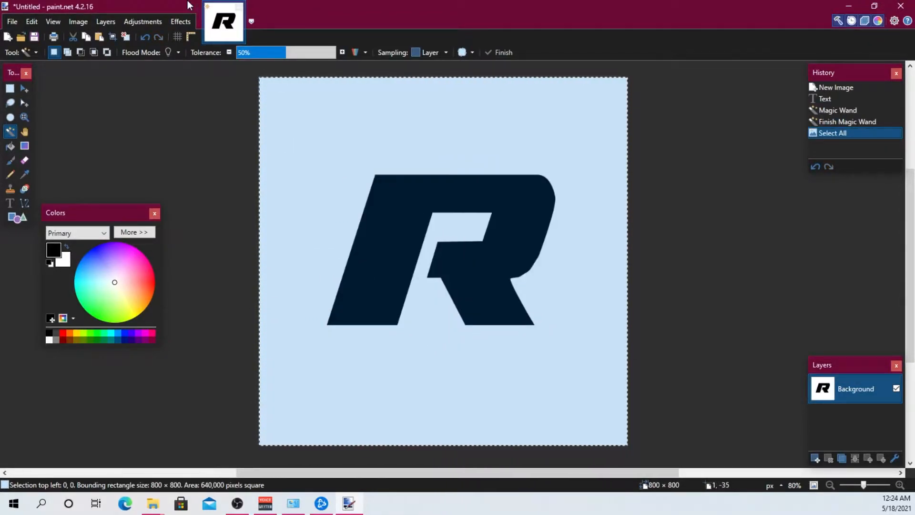
{"action": "left_click", "coordinate": [183, 21]}
{"action": "mouse_move", "coordinate": [224, 110]}
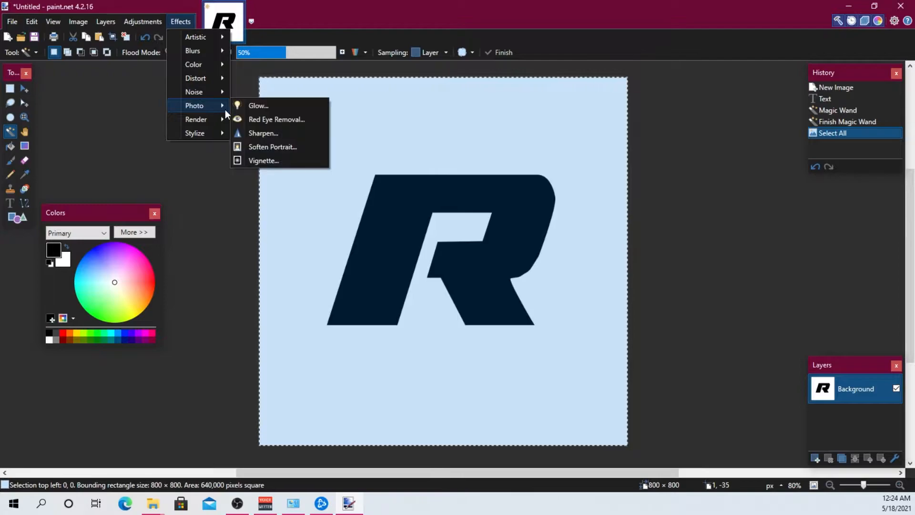
{"action": "left_click", "coordinate": [264, 160]}
{"action": "mouse_move", "coordinate": [409, 264]}
{"action": "left_mouse_down"}
{"action": "mouse_move", "coordinate": [394, 265]}
{"action": "mouse_move", "coordinate": [421, 259]}
{"action": "left_mouse_up"}
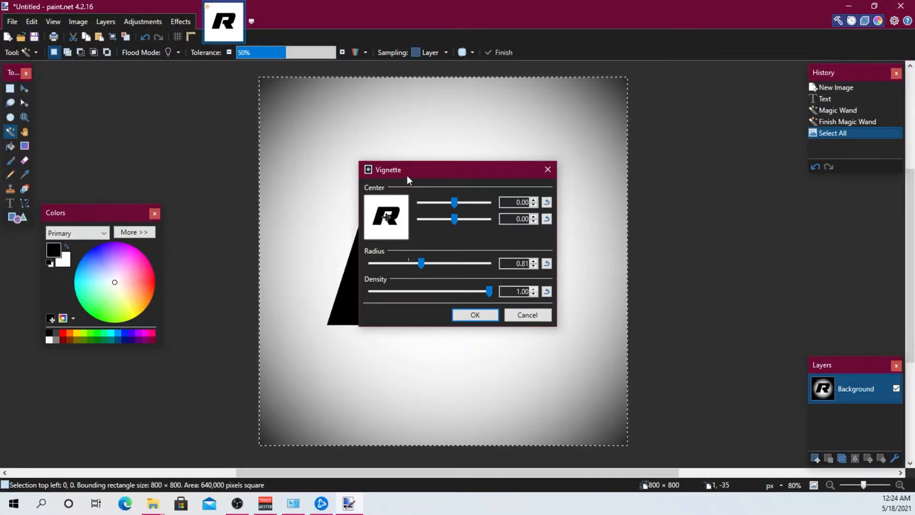
{"action": "left_click_drag", "start_coordinate": [407, 175], "coordinate": [82, 178]}
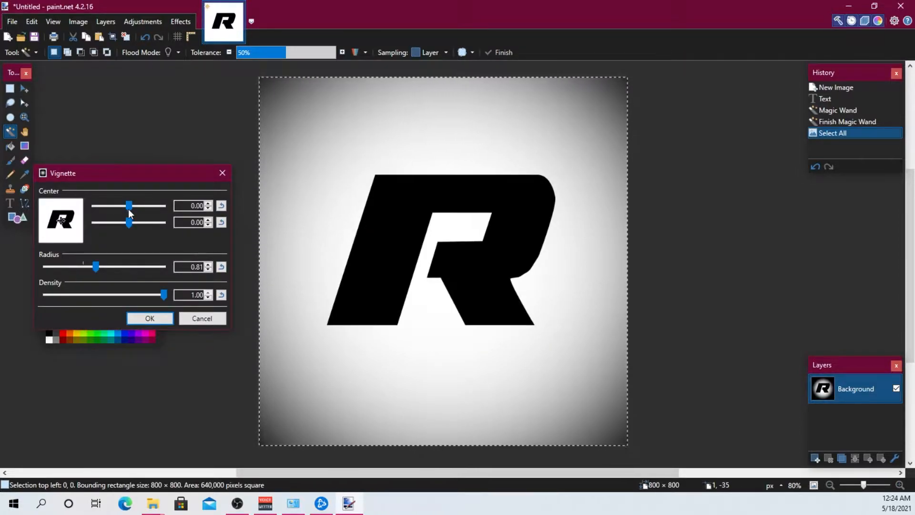
{"action": "mouse_move", "coordinate": [166, 295]}
{"action": "left_mouse_down"}
{"action": "mouse_move", "coordinate": [138, 293]}
{"action": "mouse_move", "coordinate": [166, 295]}
{"action": "left_mouse_up"}
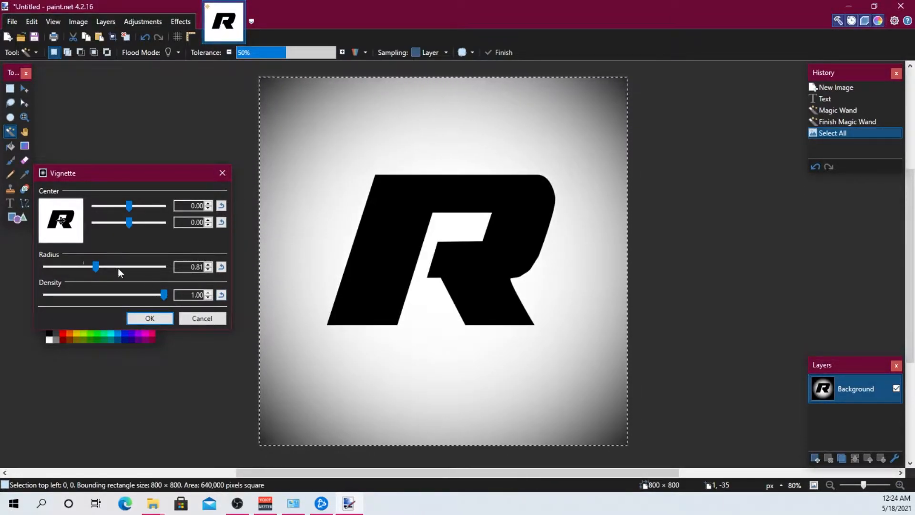
{"action": "mouse_move", "coordinate": [98, 264]}
{"action": "left_mouse_down"}
{"action": "mouse_move", "coordinate": [108, 264]}
{"action": "mouse_move", "coordinate": [99, 265]}
{"action": "left_mouse_up"}
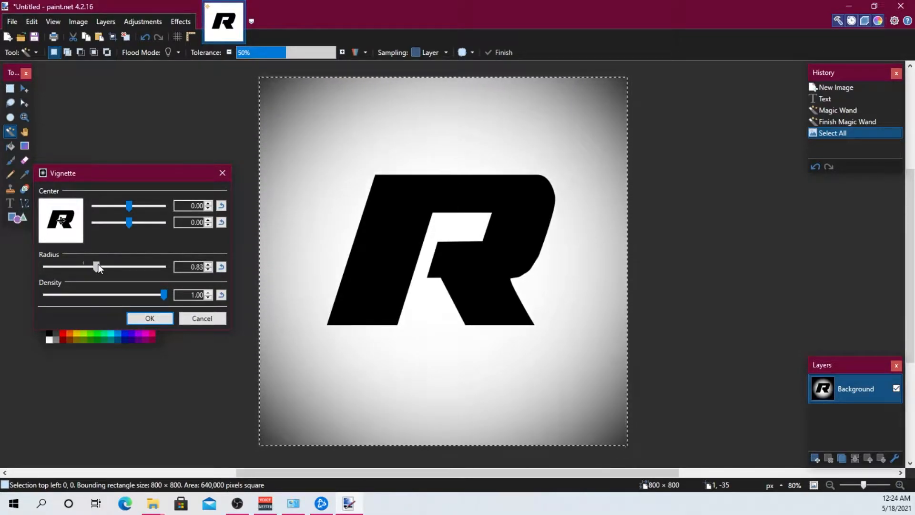
{"action": "left_click", "coordinate": [130, 317]}
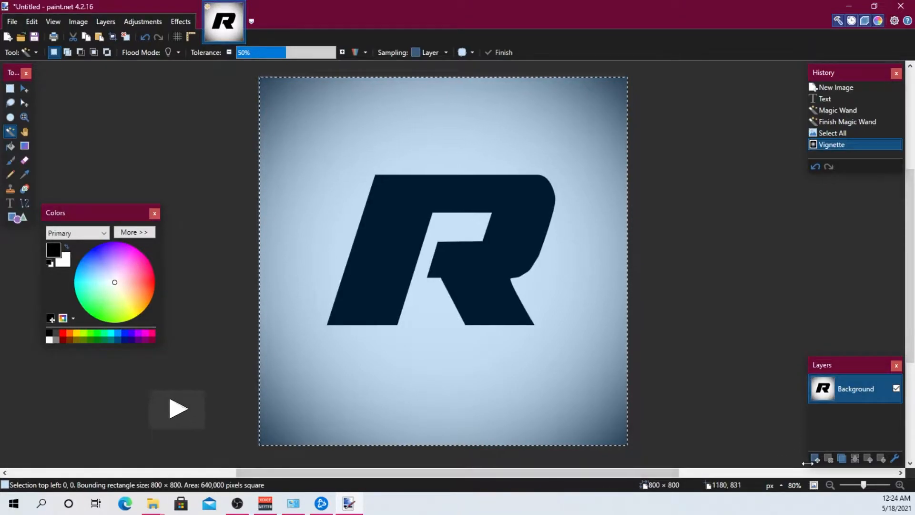
{"action": "left_click", "coordinate": [815, 458]}
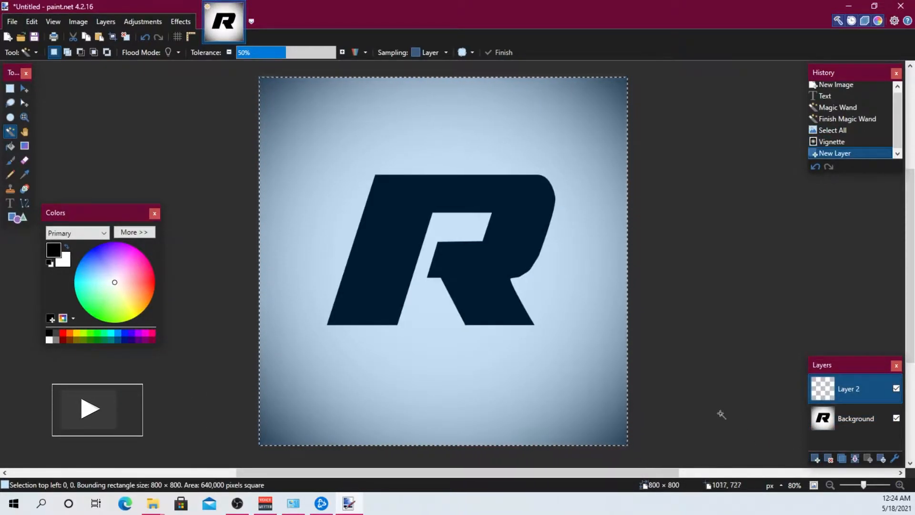
Import aad625d81caecb6c25f3e618c42519f7.jpg as a layer and enlarge it to about 1307 × 873 px so it covers the canvas.
{"action": "left_click", "coordinate": [181, 22]}
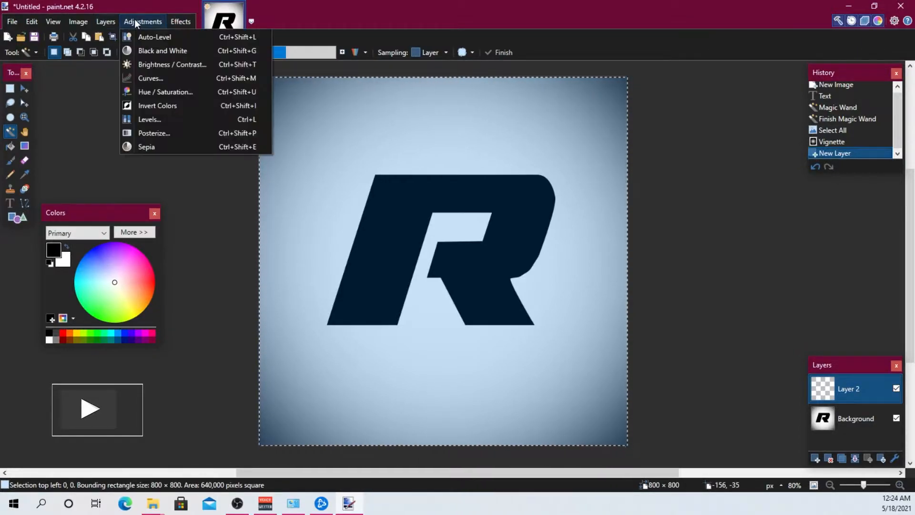
{"action": "mouse_move", "coordinate": [103, 26]}
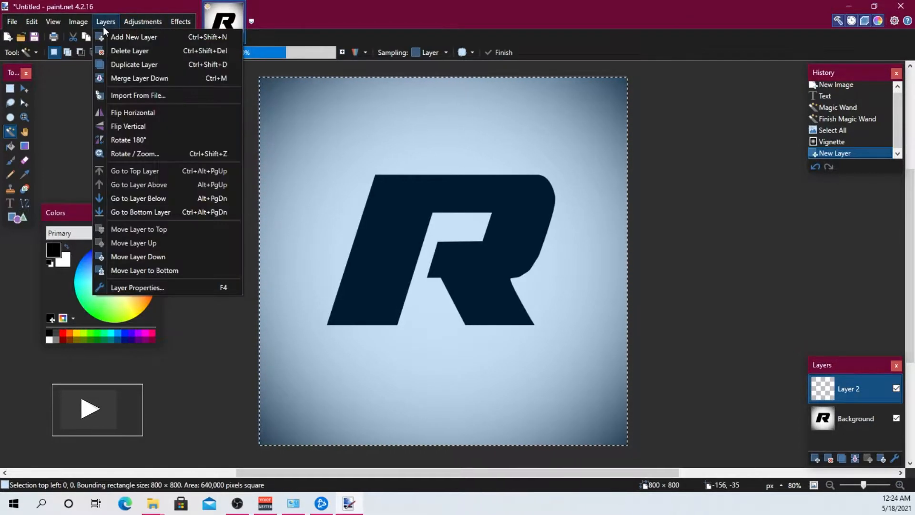
{"action": "left_click", "coordinate": [122, 93]}
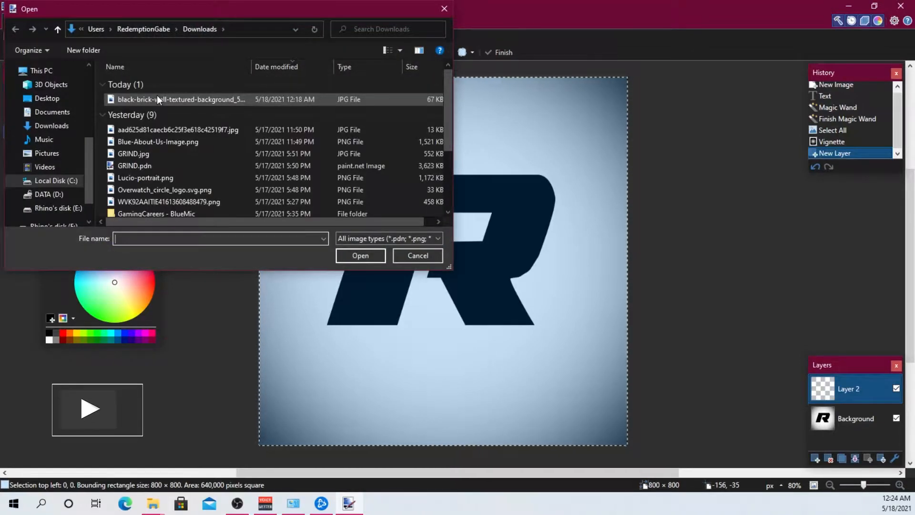
{"action": "double_click", "coordinate": [157, 129]}
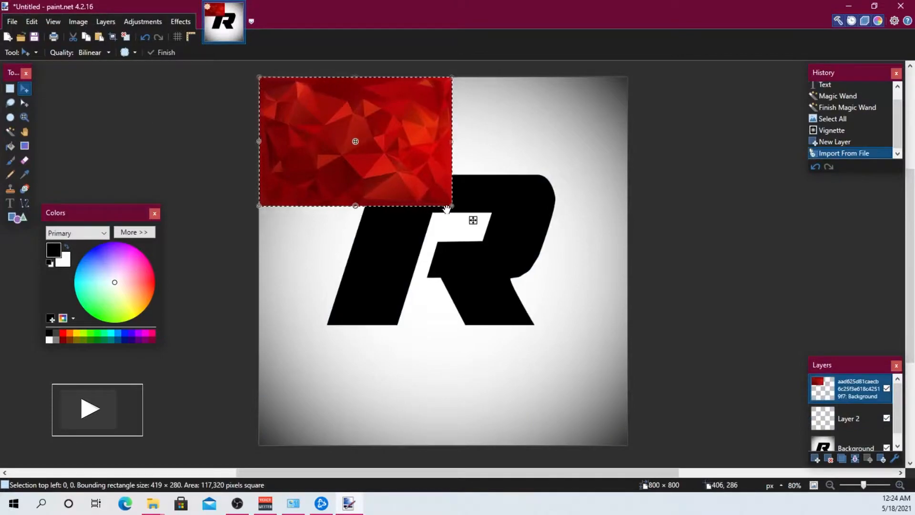
{"action": "left_click_drag", "start_coordinate": [453, 207], "coordinate": [862, 514]}
Try merging the red image layer down into the Background and moving the merged layer above Layer 2.
{"action": "left_click_drag", "start_coordinate": [841, 387], "coordinate": [848, 421]}
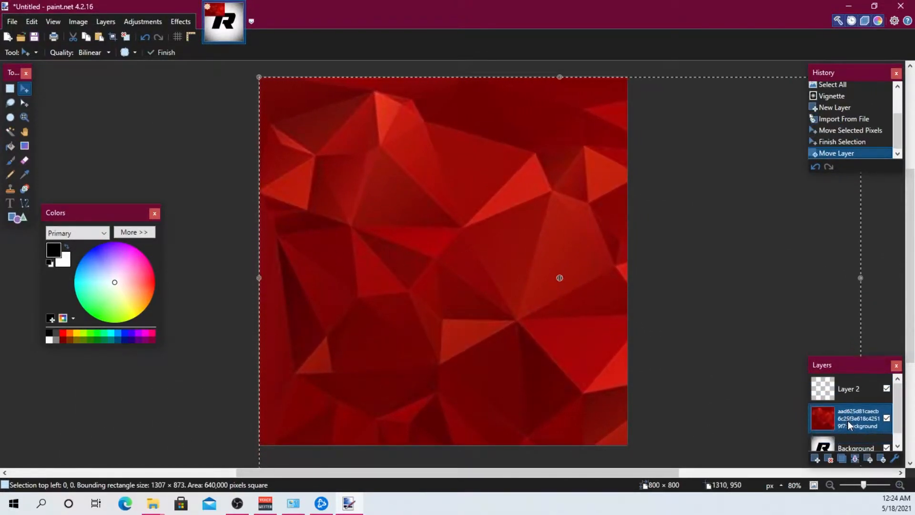
{"action": "left_click", "coordinate": [852, 458]}
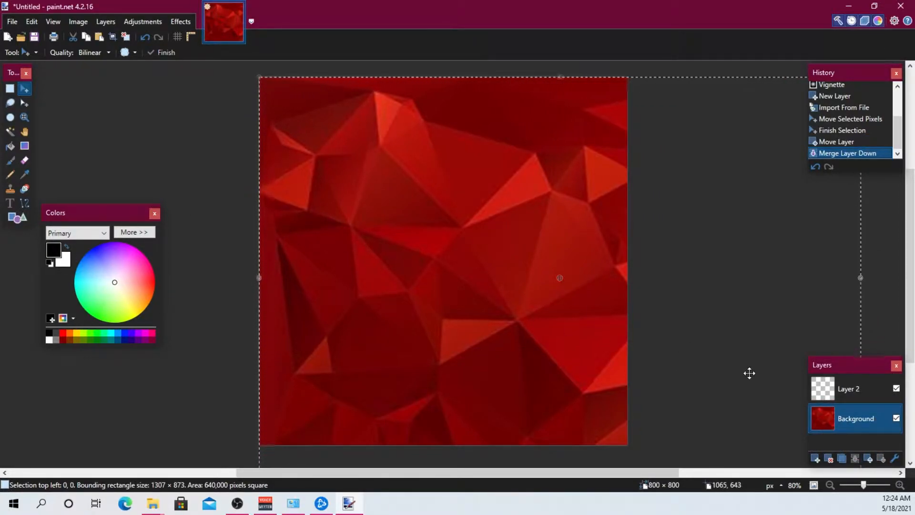
{"action": "left_click_drag", "start_coordinate": [846, 420], "coordinate": [852, 388]}
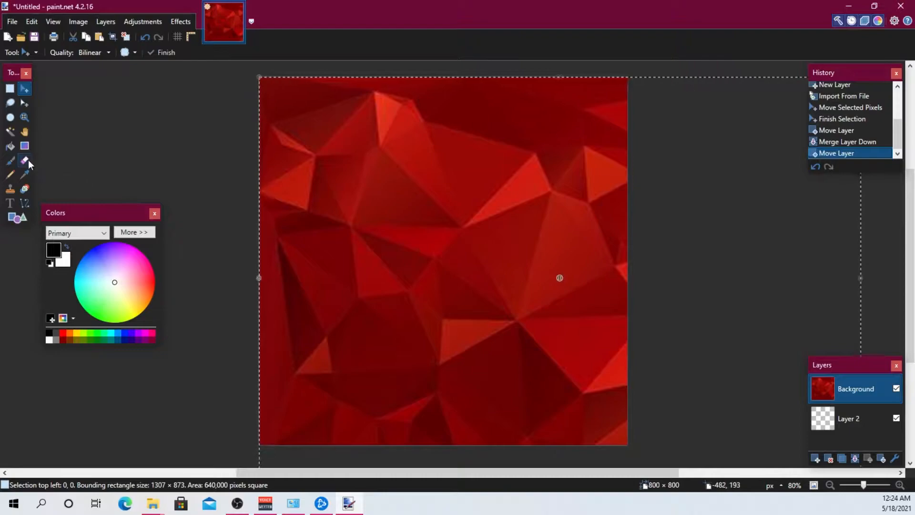
{"action": "left_click", "coordinate": [10, 132]}
{"action": "left_click", "coordinate": [357, 190]}
Undo the Magic Wand selection, the layer merge and the layer reordering.
{"action": "key", "text": "ctrl+z"}
{"action": "key", "text": "ctrl+z"}
{"action": "key", "text": "ctrl+z"}
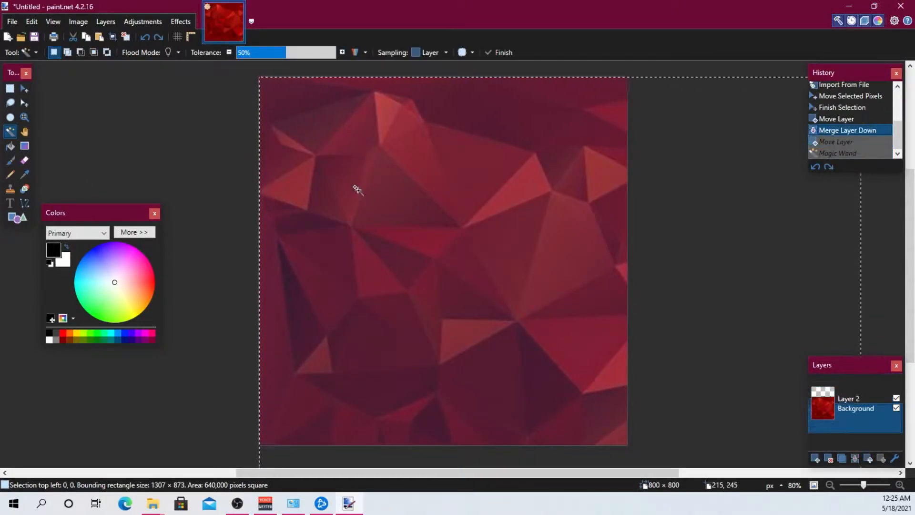
{"action": "key", "text": "ctrl+z"}
{"action": "key", "text": "ctrl+z"}
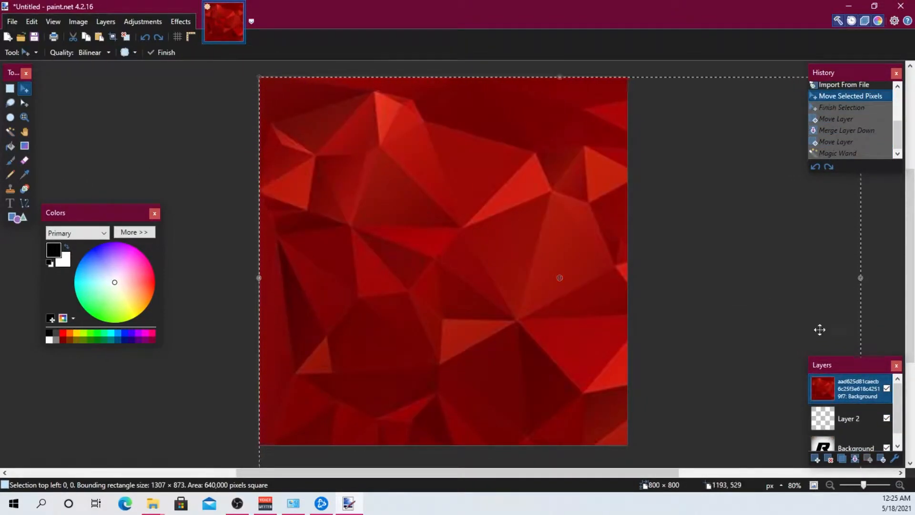
Place the Background layer directly above the red image layer and erase its black R using a Magic Wand selection.
{"action": "left_click_drag", "start_coordinate": [868, 393], "coordinate": [862, 417]}
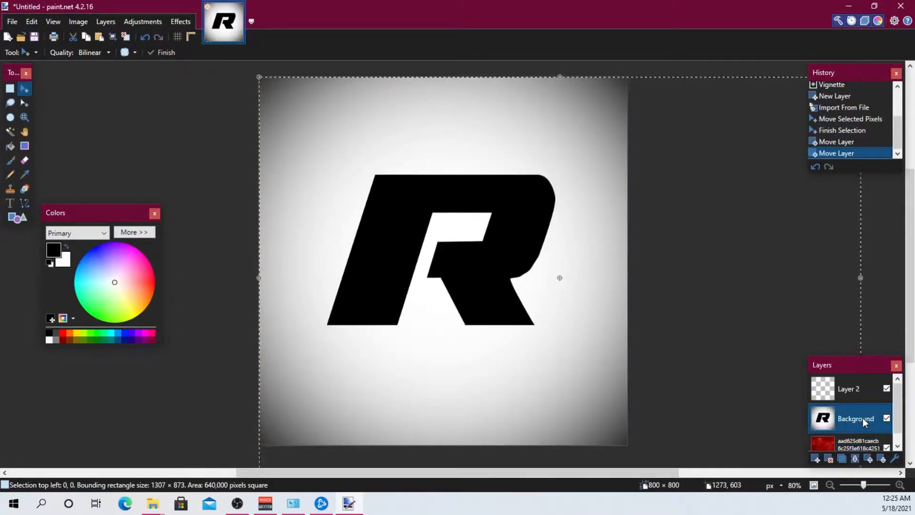
{"action": "left_click", "coordinate": [8, 132]}
{"action": "left_click", "coordinate": [344, 218]}
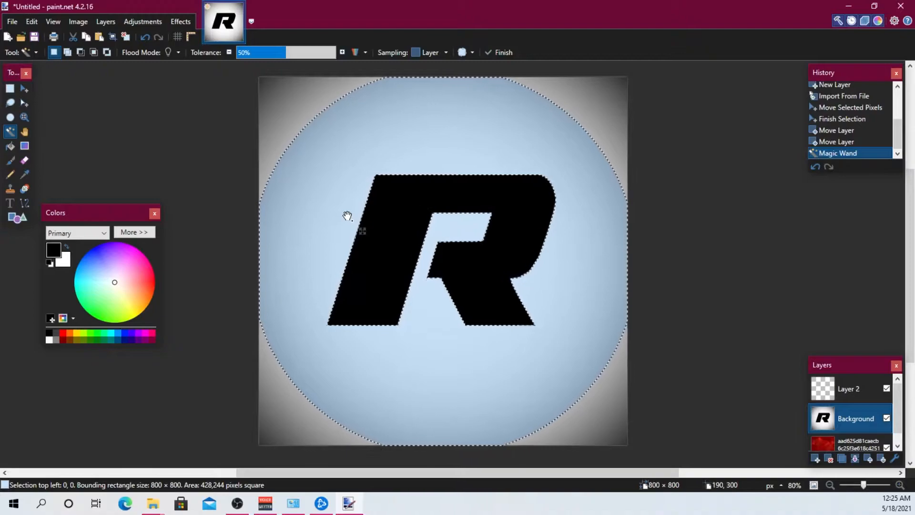
{"action": "left_click", "coordinate": [391, 211]}
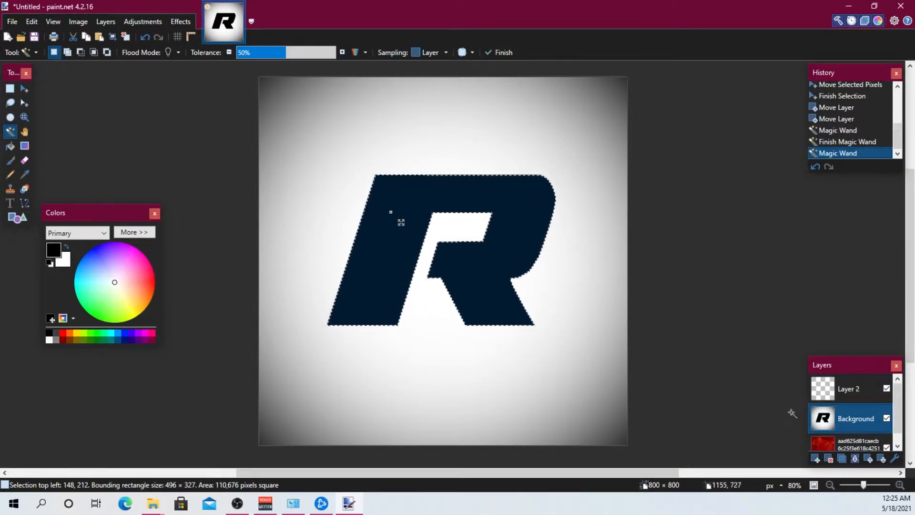
{"action": "key", "text": "Delete"}
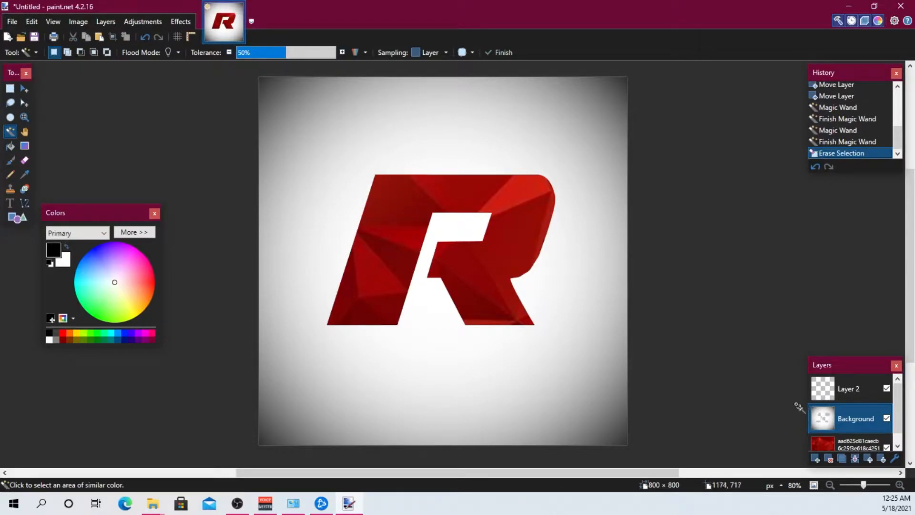
Undo the R's erasure and the layer moves, and delete the imported red image layer.
{"action": "key", "text": "ctrl+z"}
{"action": "key", "text": "ctrl+z"}
{"action": "key", "text": "ctrl+z"}
{"action": "key", "text": "ctrl+z"}
{"action": "key", "text": "ctrl+z"}
{"action": "key", "text": "ctrl+z"}
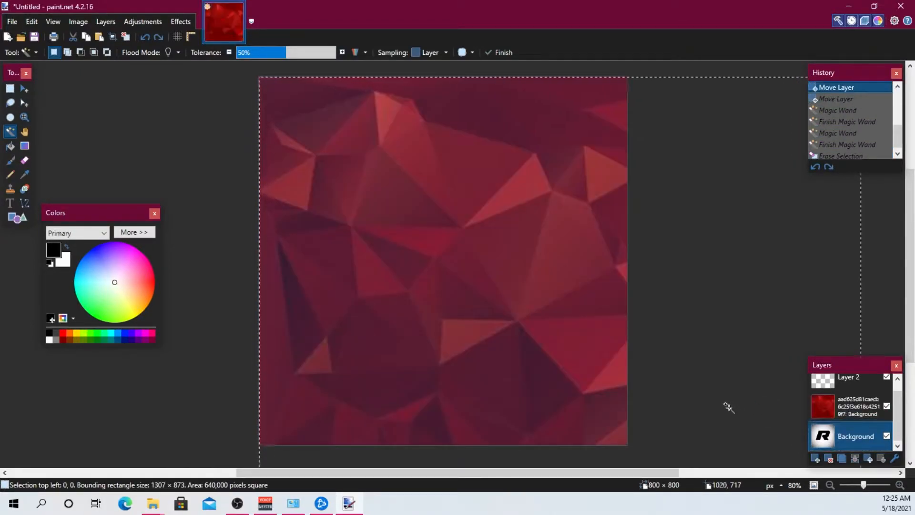
{"action": "key", "text": "ctrl+z"}
{"action": "key", "text": "ctrl+z"}
{"action": "left_click", "coordinate": [830, 458]}
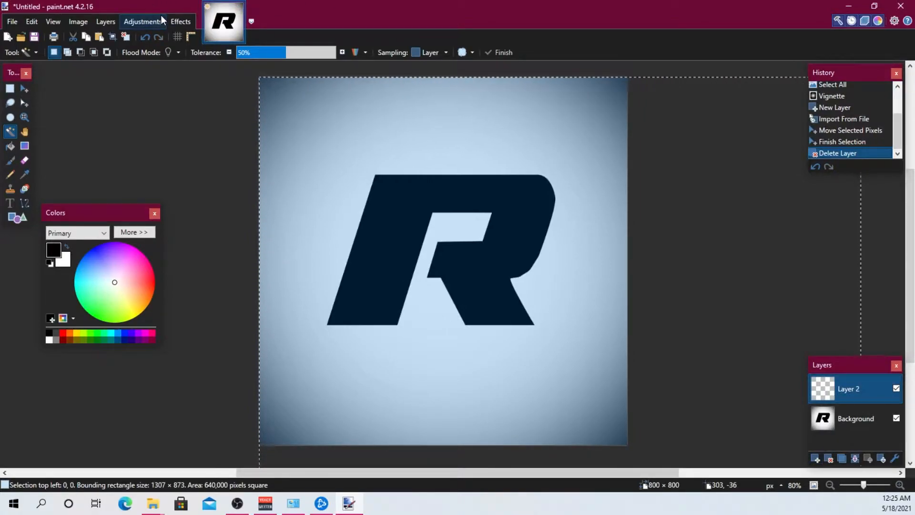
Import Blue-About-Us-Image.png as a new layer above Layer 2.
{"action": "left_click", "coordinate": [104, 22]}
{"action": "left_click", "coordinate": [137, 94]}
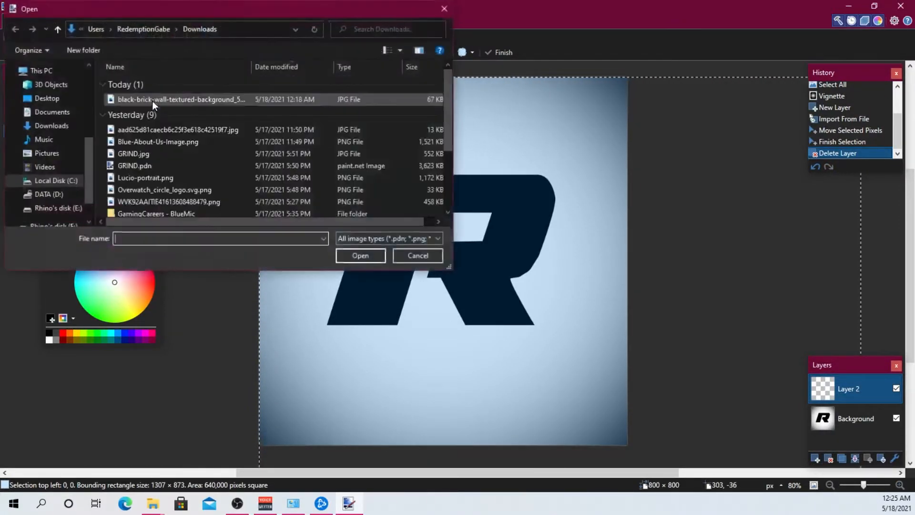
{"action": "double_click", "coordinate": [165, 142]}
{"action": "scroll", "coordinate": [314, 307], "scroll_direction": "down", "scroll_amount": 13}
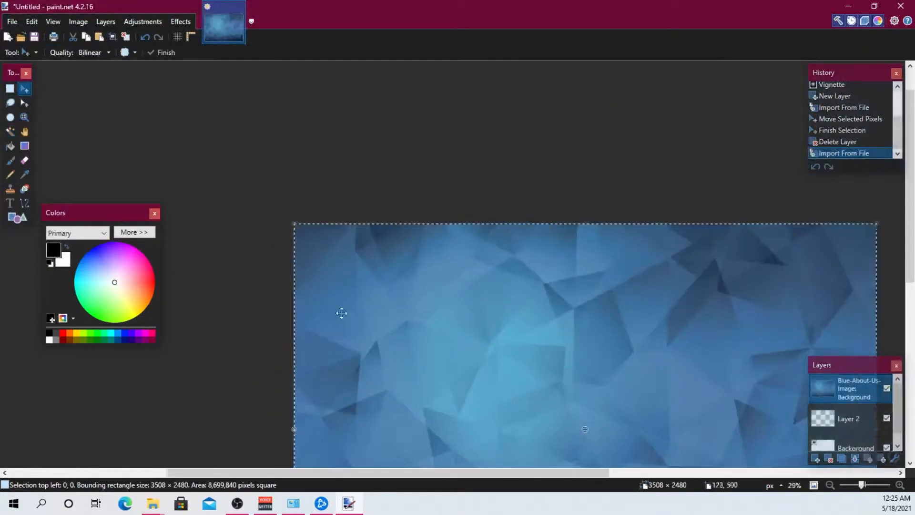
Reposition the imported blue image over the R artwork and crop the canvas to 800 × 800 pixels.
{"action": "scroll", "coordinate": [345, 316], "scroll_direction": "down", "scroll_amount": 3}
{"action": "left_click_drag", "start_coordinate": [683, 384], "coordinate": [746, 202]}
{"action": "scroll", "coordinate": [548, 301], "scroll_direction": "up", "scroll_amount": 5}
{"action": "scroll", "coordinate": [279, 143], "scroll_direction": "up", "scroll_amount": 8}
{"action": "scroll", "coordinate": [533, 310], "scroll_direction": "up", "scroll_amount": 1}
{"action": "scroll", "coordinate": [642, 423], "scroll_direction": "up", "scroll_amount": 1}
{"action": "key", "text": "ctrl+shift+x"}
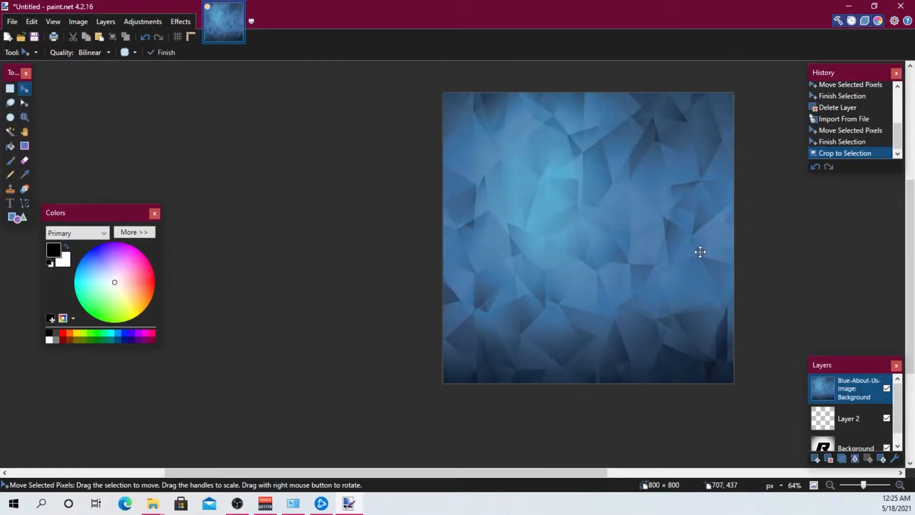
{"action": "scroll", "coordinate": [693, 288], "scroll_direction": "up", "scroll_amount": 1, "text": "ctrl"}
{"action": "left_click_drag", "start_coordinate": [500, 471], "coordinate": [565, 472]}
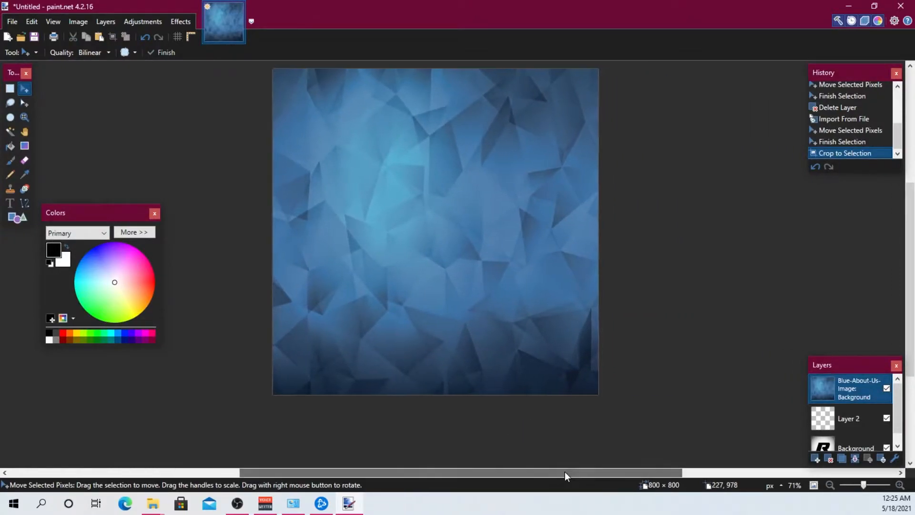
Reorder the layers so the Background sits between Layer 2 and the blue image layer.
{"action": "left_click_drag", "start_coordinate": [836, 394], "coordinate": [848, 416]}
{"action": "left_click", "coordinate": [846, 422]}
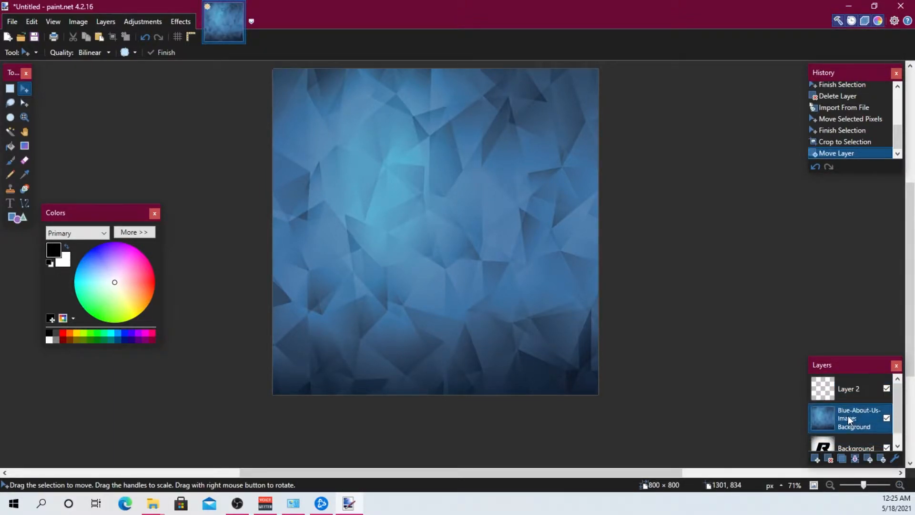
{"action": "left_click", "coordinate": [10, 131]}
{"action": "left_click", "coordinate": [336, 180]}
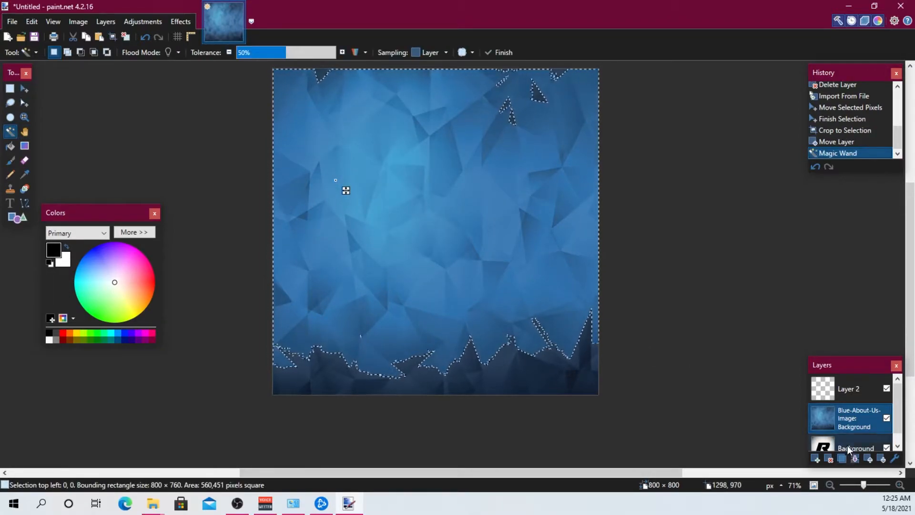
{"action": "left_click", "coordinate": [847, 445]}
{"action": "left_click_drag", "start_coordinate": [847, 443], "coordinate": [846, 410]}
Select the R on the Background with the Magic Wand, move the blue image layer above it and erase the R shape from the blue image.
{"action": "left_click", "coordinate": [454, 217]}
{"action": "left_click", "coordinate": [340, 157]}
{"action": "left_click", "coordinate": [411, 185]}
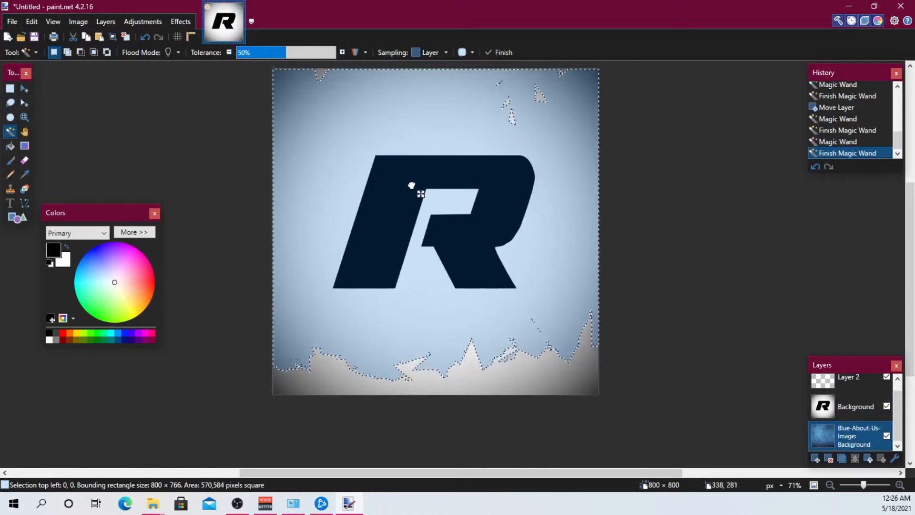
{"action": "left_click", "coordinate": [411, 184]}
{"action": "left_click", "coordinate": [878, 403]}
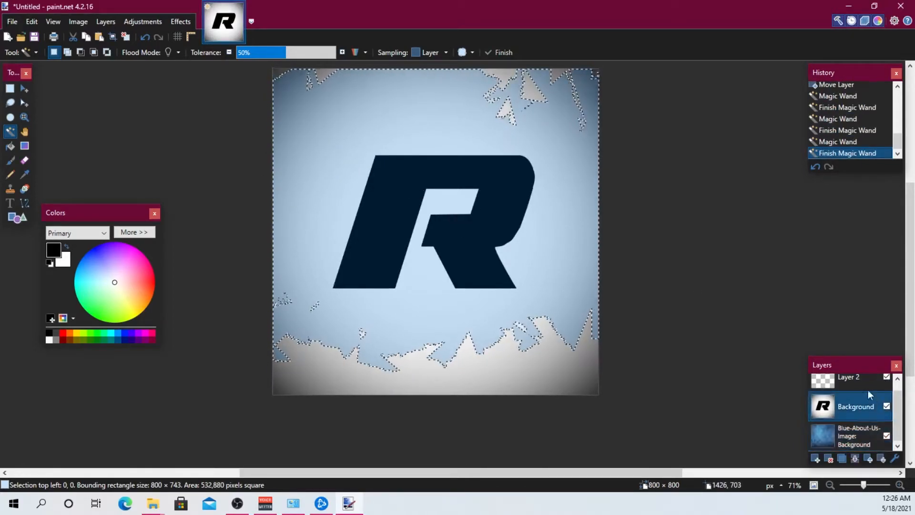
{"action": "left_click", "coordinate": [478, 236]}
{"action": "left_click_drag", "start_coordinate": [851, 435], "coordinate": [846, 403]}
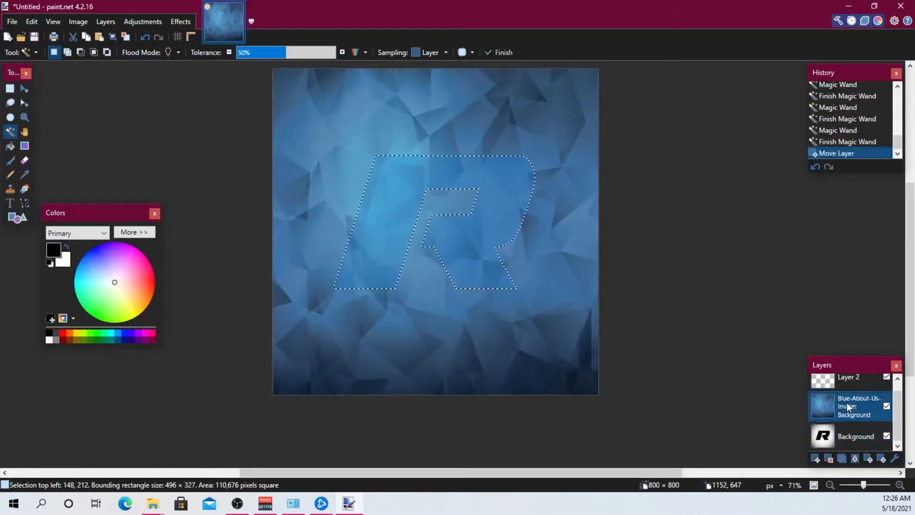
{"action": "key", "text": "Delete"}
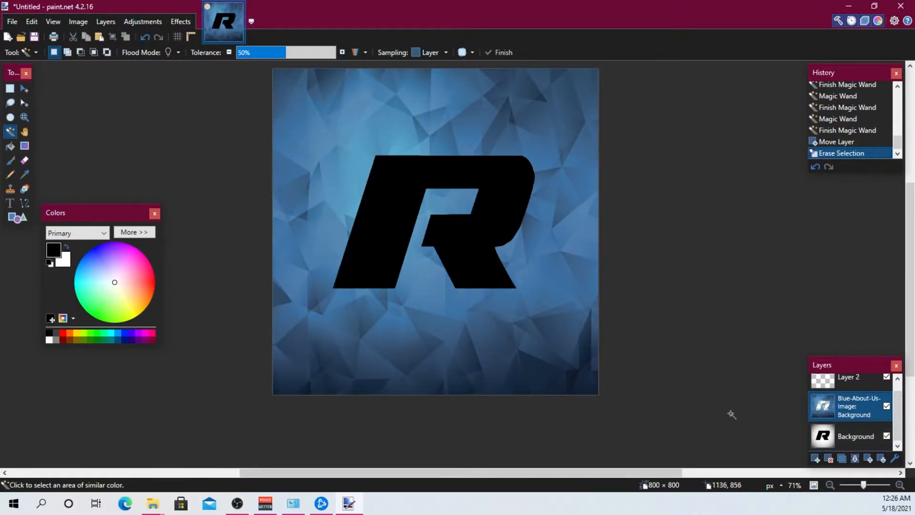
Apply the Oil Painting effect to the Background layer with a medium brush size and the lowest coarseness.
{"action": "mouse_move", "coordinate": [832, 433]}
{"action": "left_mouse_down"}
{"action": "mouse_move", "coordinate": [830, 409]}
{"action": "mouse_move", "coordinate": [830, 436]}
{"action": "left_mouse_up"}
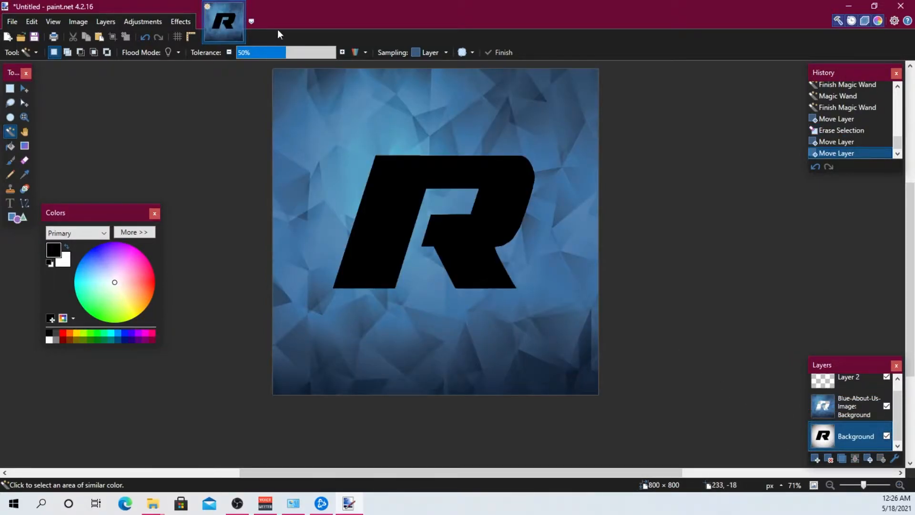
{"action": "left_click", "coordinate": [143, 21]}
{"action": "mouse_move", "coordinate": [167, 23]}
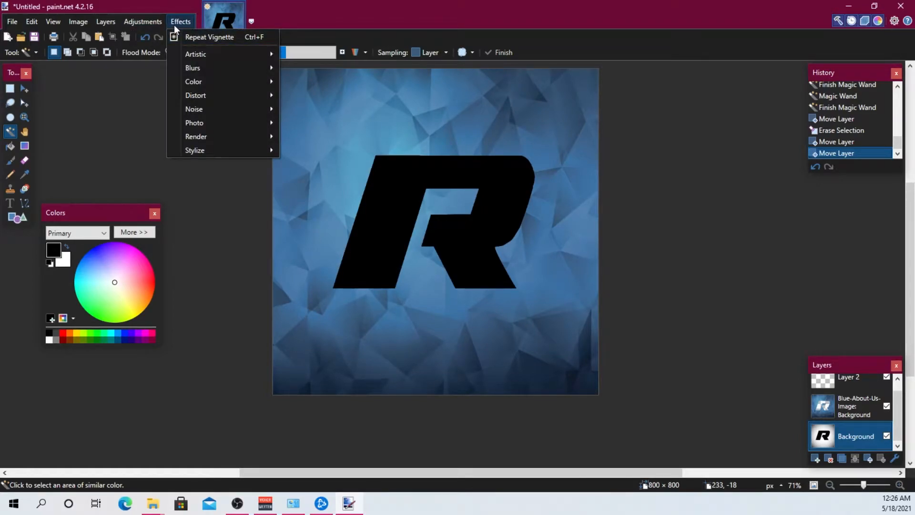
{"action": "mouse_move", "coordinate": [221, 56]}
{"action": "left_click", "coordinate": [316, 69]}
{"action": "left_click_drag", "start_coordinate": [422, 200], "coordinate": [303, 280]}
{"action": "left_click_drag", "start_coordinate": [285, 312], "coordinate": [342, 316]}
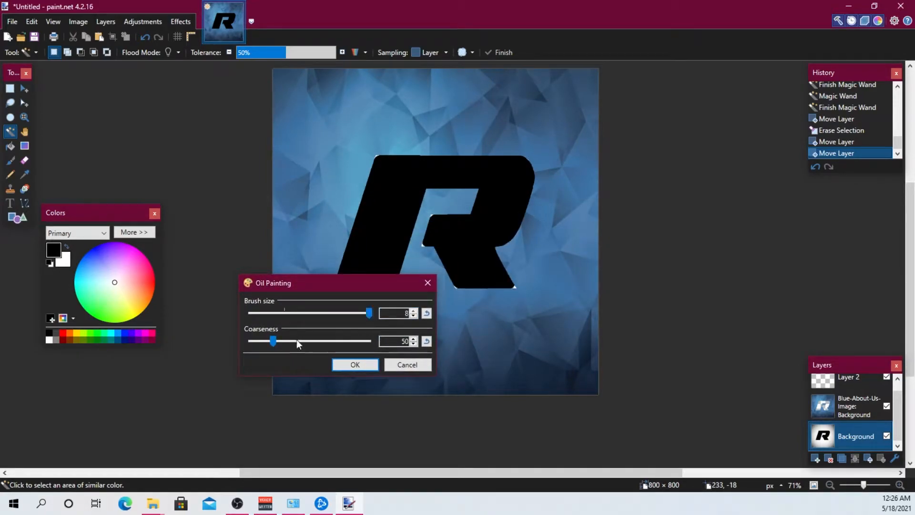
{"action": "left_click_drag", "start_coordinate": [273, 342], "coordinate": [249, 334]}
{"action": "mouse_move", "coordinate": [371, 315]}
{"action": "left_mouse_down"}
{"action": "mouse_move", "coordinate": [291, 313]}
{"action": "mouse_move", "coordinate": [318, 314]}
{"action": "left_mouse_up"}
{"action": "left_click", "coordinate": [355, 365]}
Try repeating the Oil Painting effect on the blue image layer, and undo it.
{"action": "left_click_drag", "start_coordinate": [843, 434], "coordinate": [836, 404]}
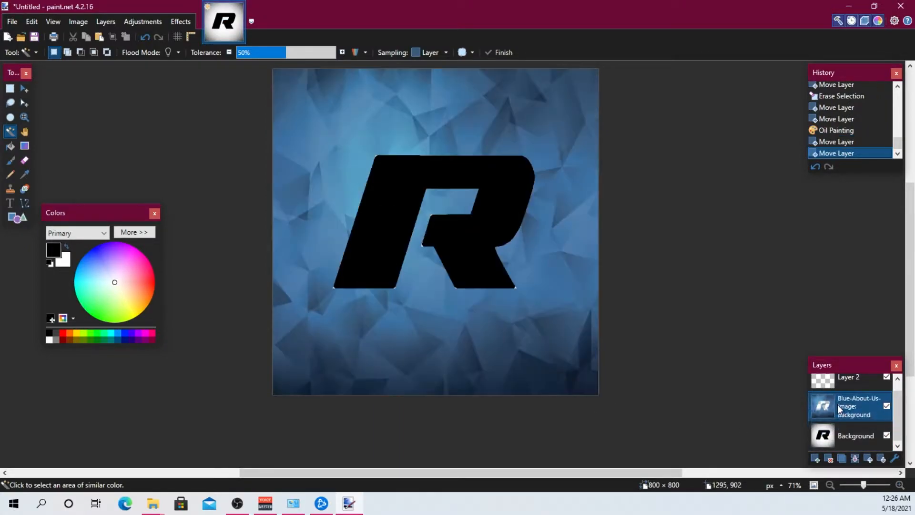
{"action": "key", "text": "ctrl+f"}
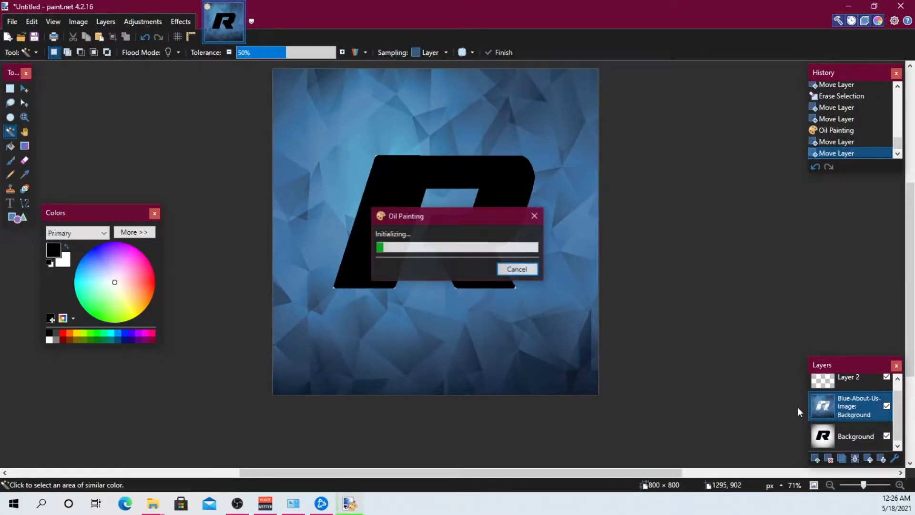
{"action": "key", "text": "ctrl+f"}
{"action": "key", "text": "ctrl+z"}
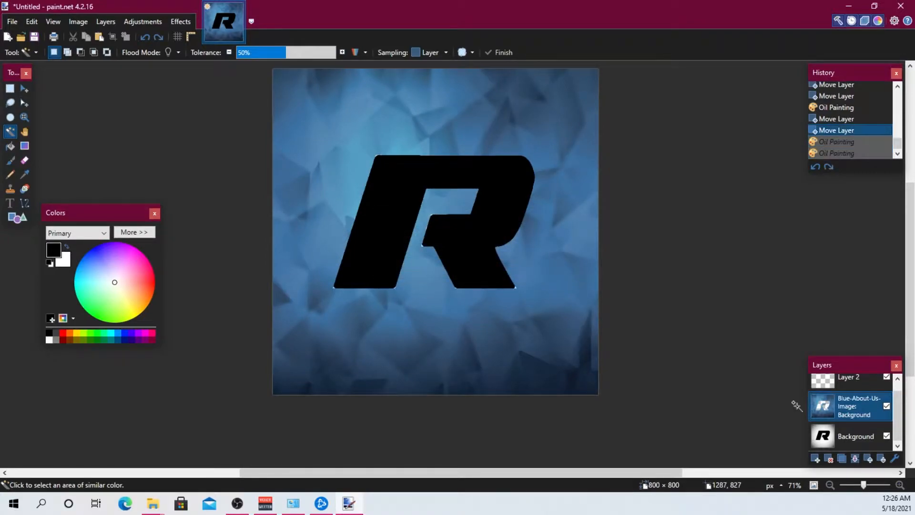
Repeat the Oil Painting effect several times on the Background layer.
{"action": "left_click_drag", "start_coordinate": [842, 411], "coordinate": [839, 431]}
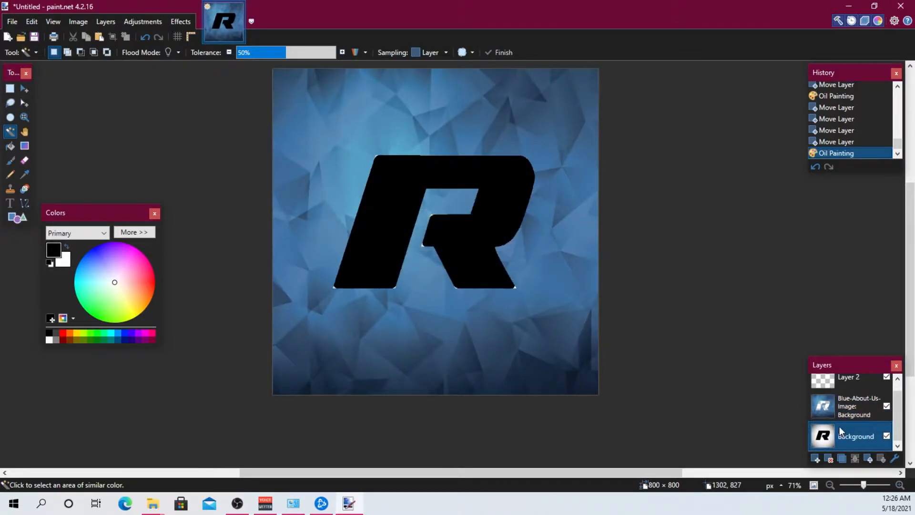
{"action": "key", "text": "ctrl+f"}
{"action": "key", "text": "ctrl+f"}
{"action": "key", "text": "ctrl+f"}
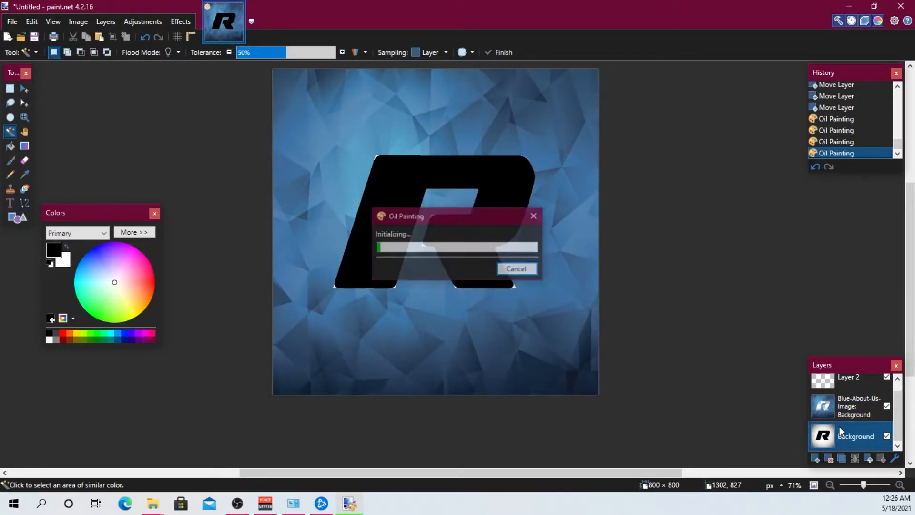
{"action": "key", "text": "ctrl+f"}
{"action": "key", "text": "ctrl+f"}
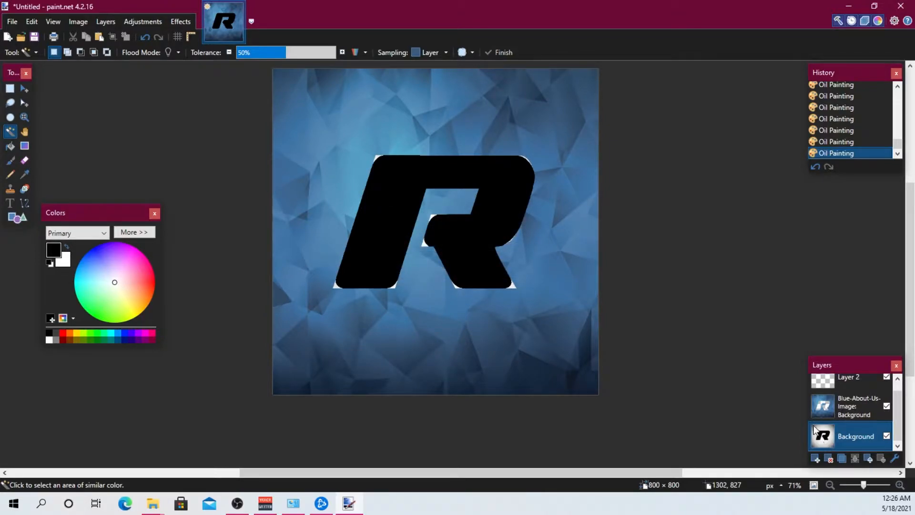
Try reordering the blue image layer, and undo the layer moves, all Oil Painting passes and the R shape's erasure.
{"action": "left_click", "coordinate": [843, 405]}
{"action": "left_click_drag", "start_coordinate": [845, 400], "coordinate": [836, 367]}
{"action": "key", "text": "ctrl+z"}
{"action": "key", "text": "ctrl+z"}
{"action": "key", "text": "ctrl+z"}
{"action": "key", "text": "ctrl+z"}
{"action": "key", "text": "ctrl+z"}
{"action": "key", "text": "ctrl+z"}
{"action": "key", "text": "ctrl+z"}
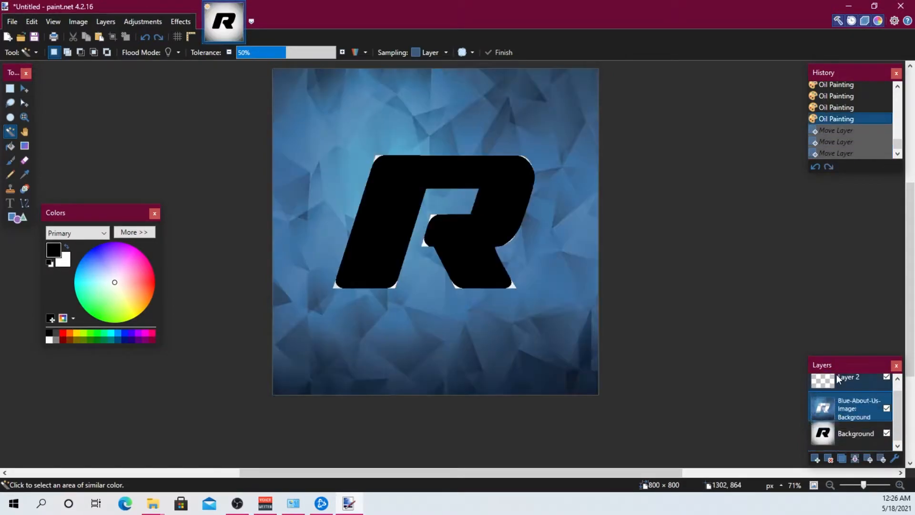
{"action": "key", "text": "ctrl+z"}
{"action": "key", "text": "ctrl+z"}
{"action": "key", "text": "ctrl+z"}
{"action": "key", "text": "ctrl+z"}
{"action": "key", "text": "ctrl+z"}
{"action": "key", "text": "ctrl+z"}
{"action": "key", "text": "ctrl+y"}
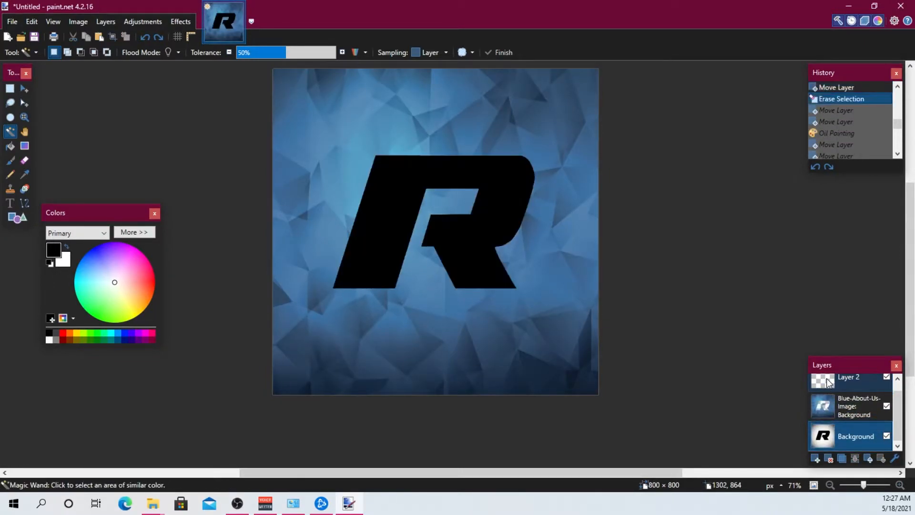
{"action": "key", "text": "ctrl+y"}
{"action": "key", "text": "ctrl+z"}
{"action": "key", "text": "ctrl+z"}
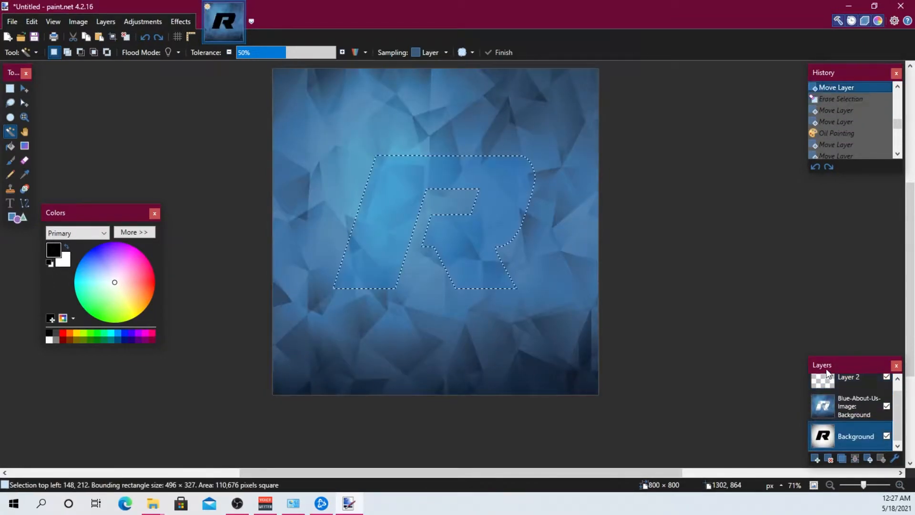
Try Magic Wand selections of the surroundings and the R on the Background layer, and of the blue image layer.
{"action": "left_click", "coordinate": [564, 337]}
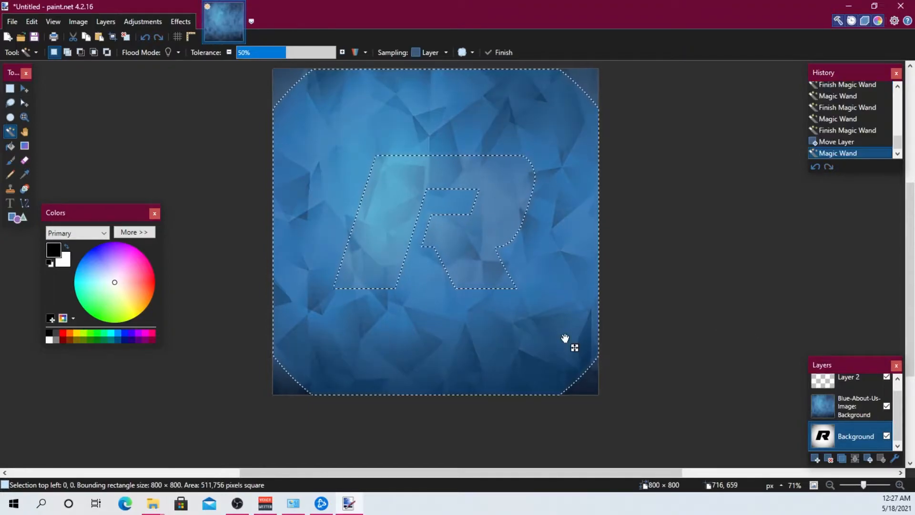
{"action": "left_click", "coordinate": [593, 376]}
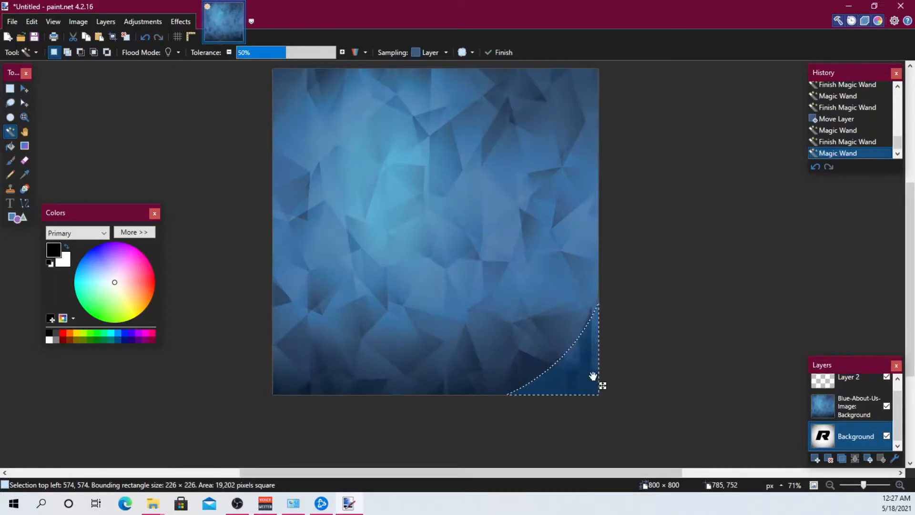
{"action": "left_click", "coordinate": [556, 361]}
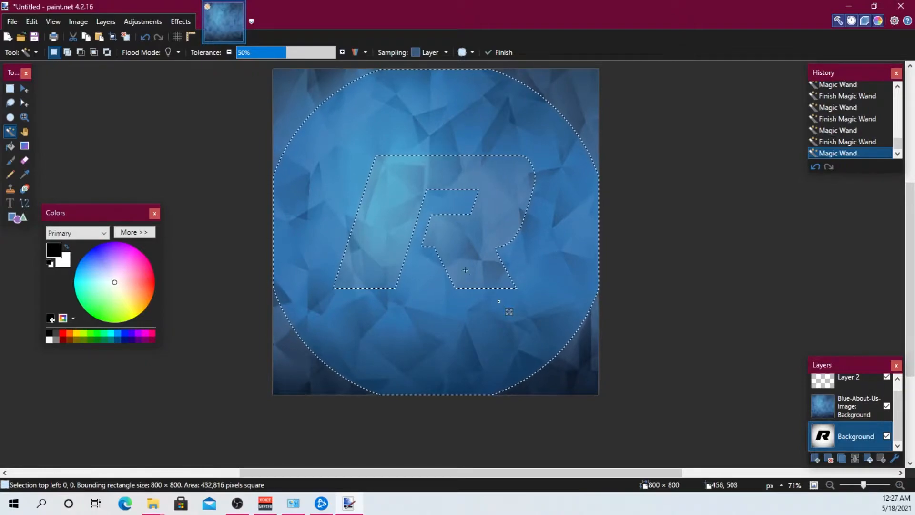
{"action": "left_click_drag", "start_coordinate": [498, 301], "coordinate": [472, 266]}
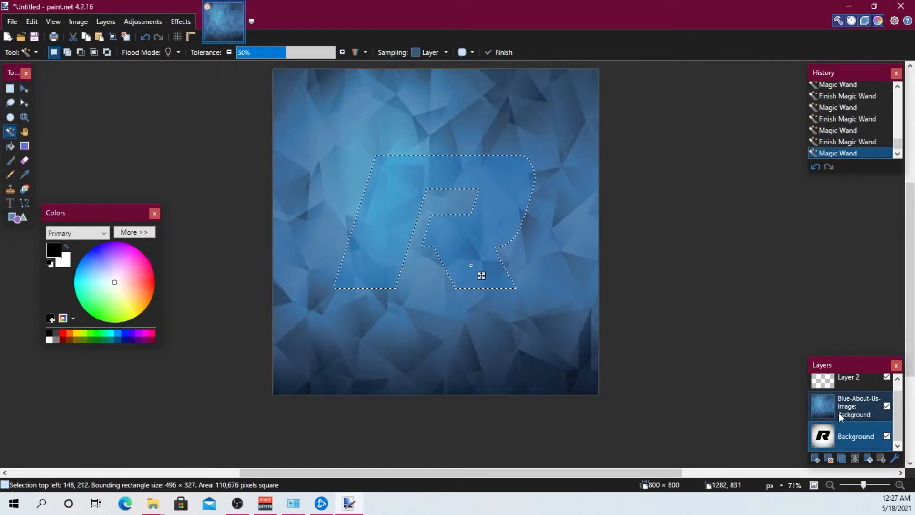
{"action": "left_click", "coordinate": [853, 406]}
{"action": "left_click", "coordinate": [554, 310]}
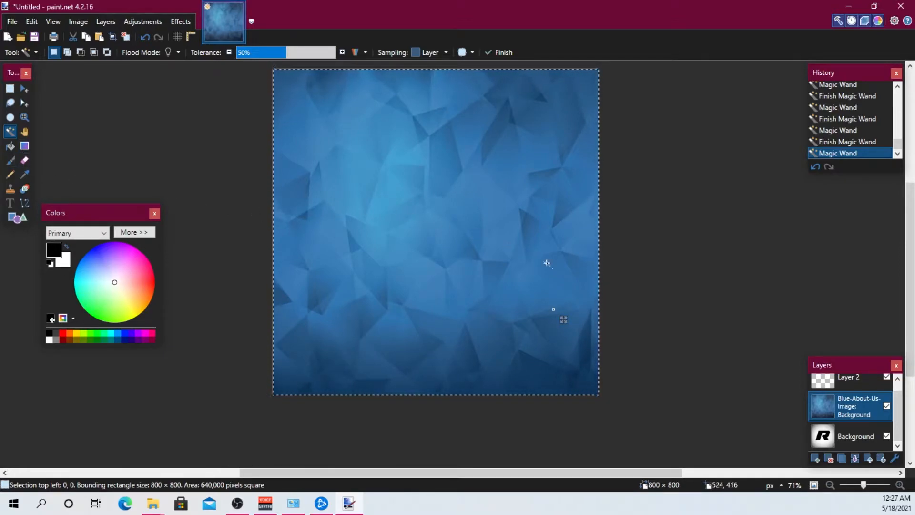
Place the Background above the blue image layer, try erasing the Magic Wand-selected R shape from the blue image, and undo the erasure.
{"action": "left_click_drag", "start_coordinate": [872, 434], "coordinate": [856, 405]}
{"action": "left_click", "coordinate": [464, 238]}
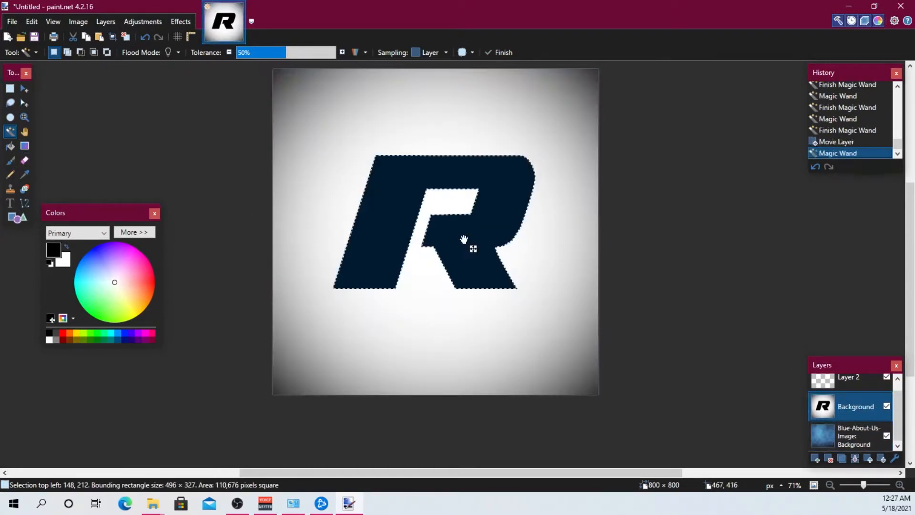
{"action": "left_click", "coordinate": [827, 432]}
{"action": "key", "text": "Delete"}
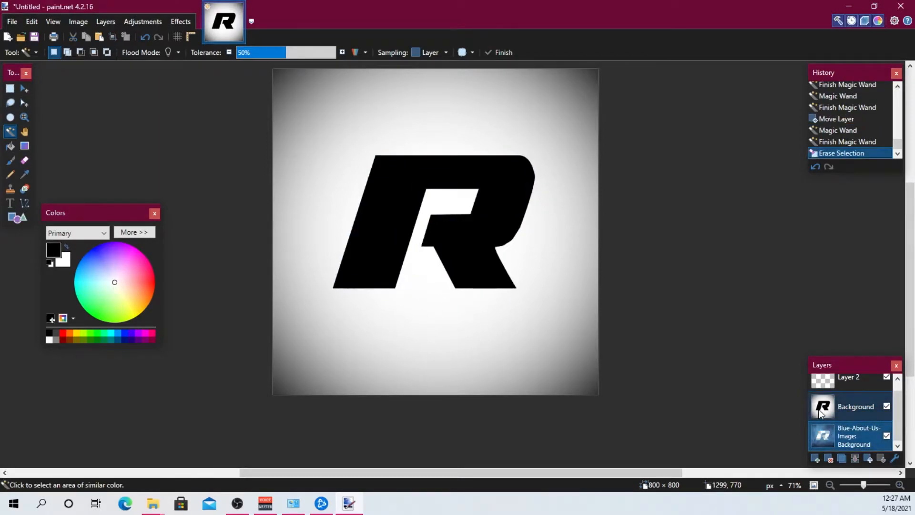
{"action": "key", "text": "ctrl+z"}
Move the blue image layer above the Background and try selecting several of its areas with the Magic Wand.
{"action": "left_click_drag", "start_coordinate": [830, 428], "coordinate": [836, 398]}
{"action": "left_click", "coordinate": [536, 322]}
{"action": "left_click", "coordinate": [355, 197]}
{"action": "left_click", "coordinate": [298, 139]}
{"action": "left_click", "coordinate": [434, 214]}
Hide the blue image layer, and select the R on the Background with the Magic Wand before moving the Background above the blue layer.
{"action": "left_click", "coordinate": [853, 435]}
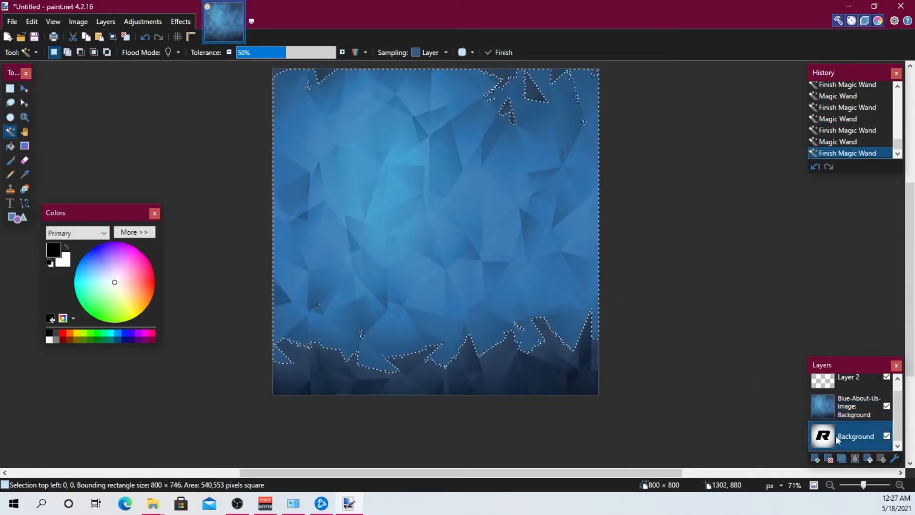
{"action": "left_click", "coordinate": [887, 406]}
{"action": "left_click", "coordinate": [436, 229]}
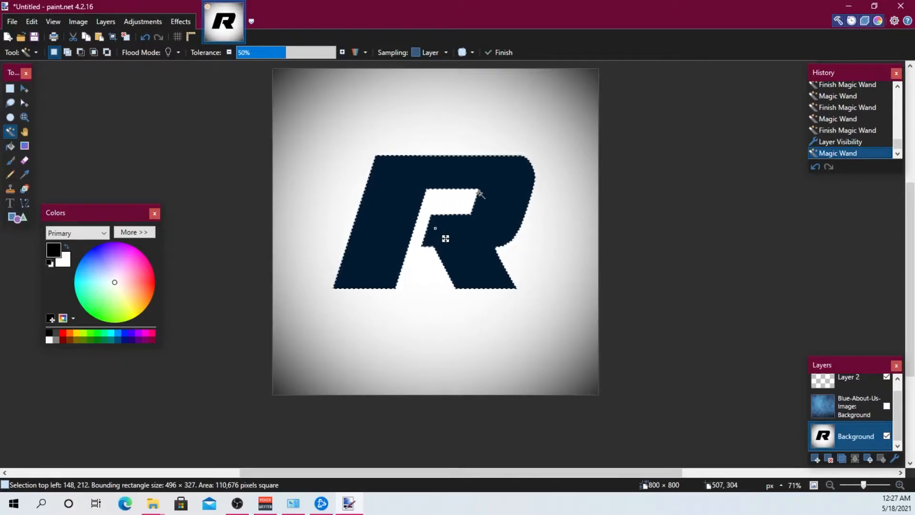
{"action": "left_click_drag", "start_coordinate": [849, 447], "coordinate": [857, 414]}
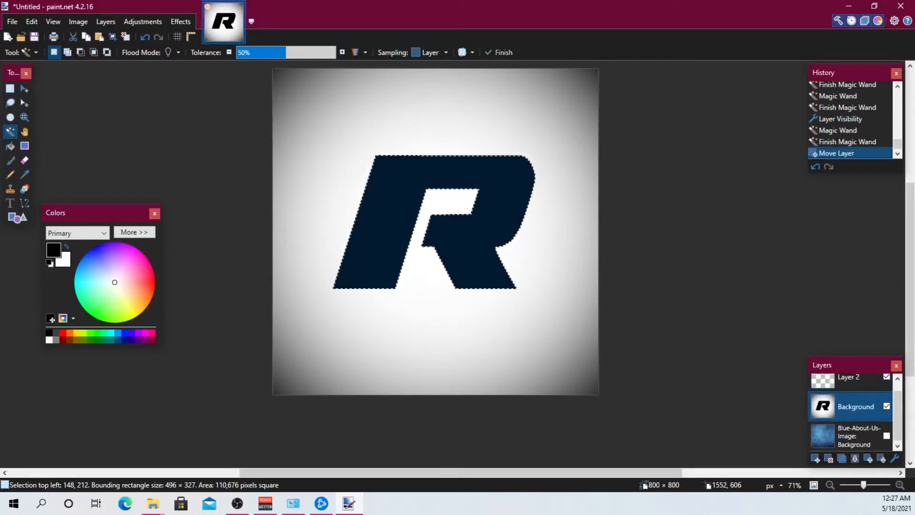
Select the vignetted area surrounding the R on the Background layer with the Magic Wand.
{"action": "left_click", "coordinate": [510, 138]}
{"action": "left_click", "coordinate": [584, 96]}
{"action": "left_click", "coordinate": [524, 117]}
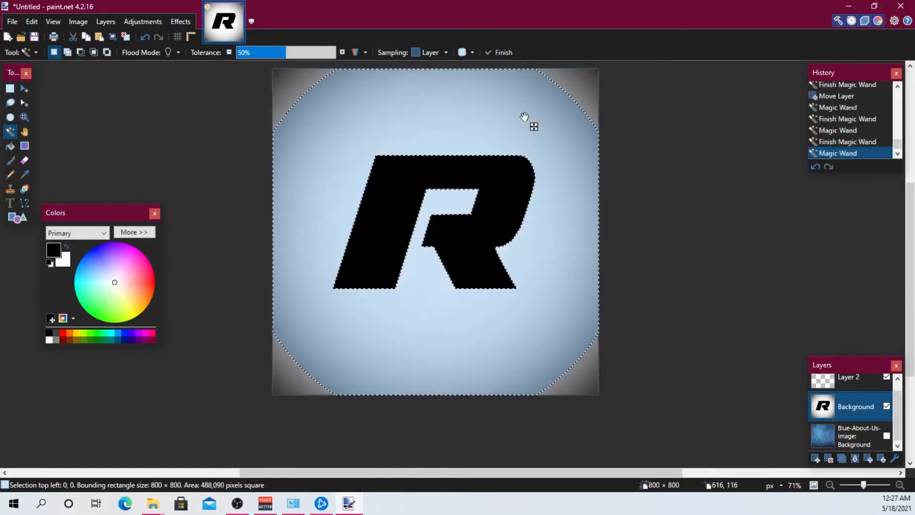
{"action": "left_click", "coordinate": [583, 91]}
{"action": "left_click", "coordinate": [291, 87]}
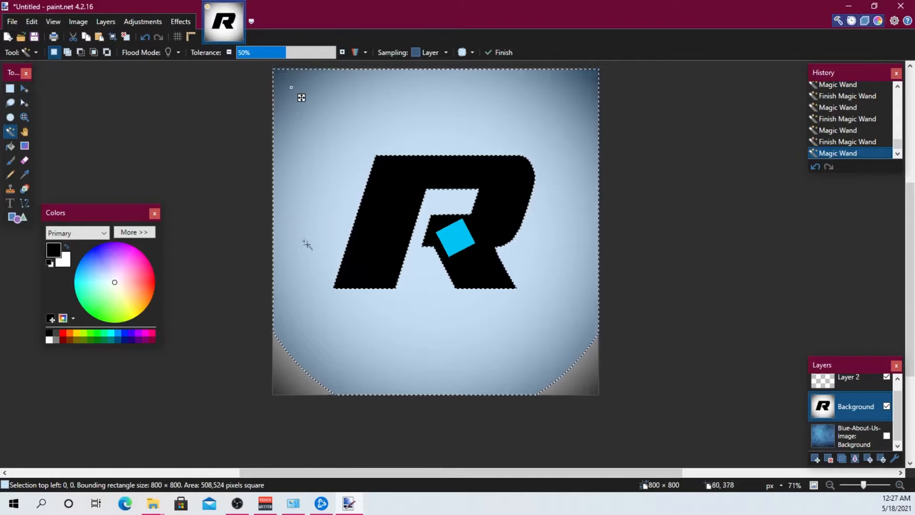
{"action": "left_click", "coordinate": [300, 370]}
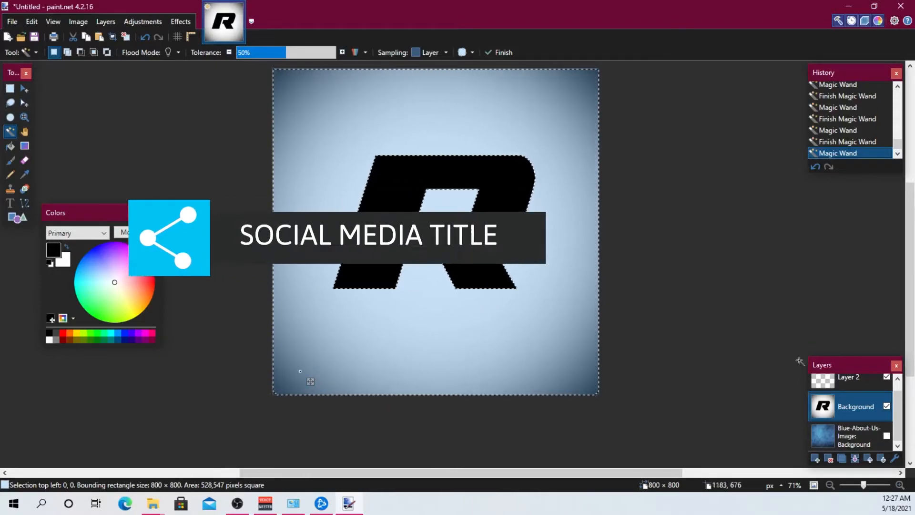
Raise the Magic Wand tolerance to 72% for the selection around the R on the Background.
{"action": "scroll", "coordinate": [258, 420], "scroll_direction": "up", "scroll_amount": 4}
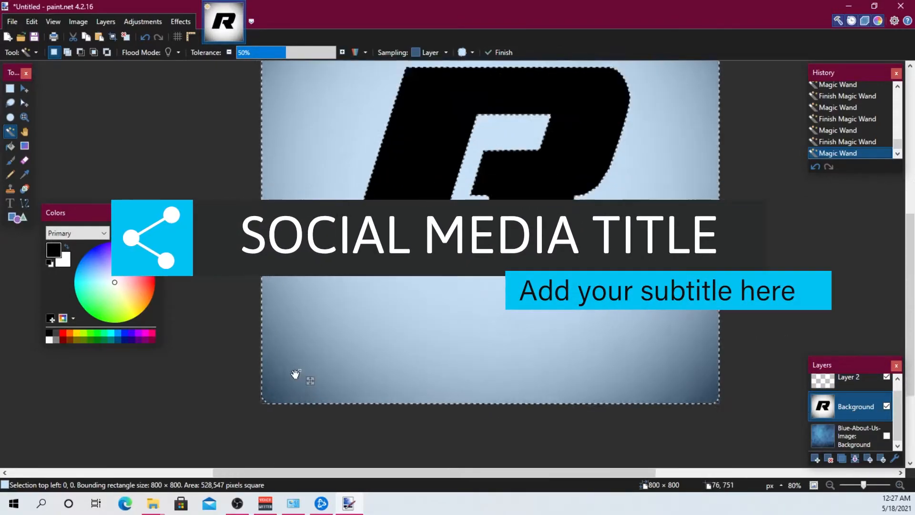
{"action": "scroll", "coordinate": [259, 422], "scroll_direction": "down", "scroll_amount": 4}
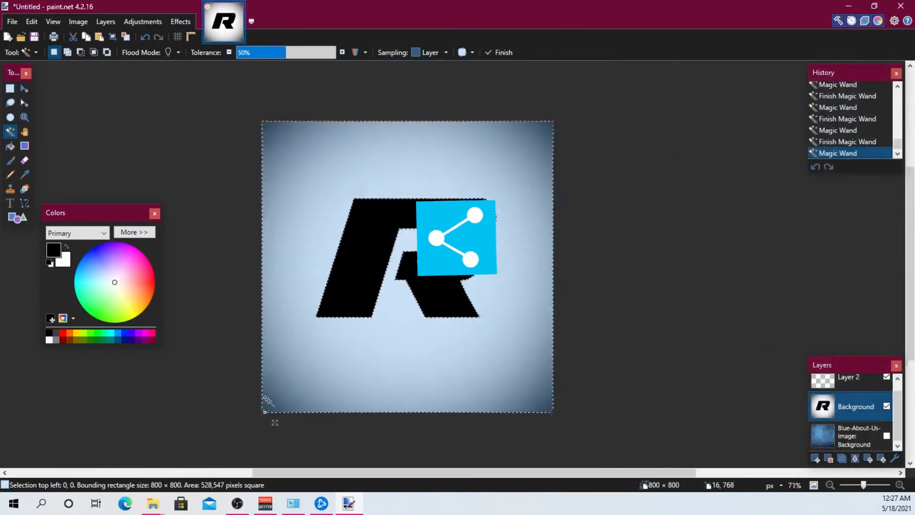
{"action": "left_click_drag", "start_coordinate": [303, 51], "coordinate": [309, 52]}
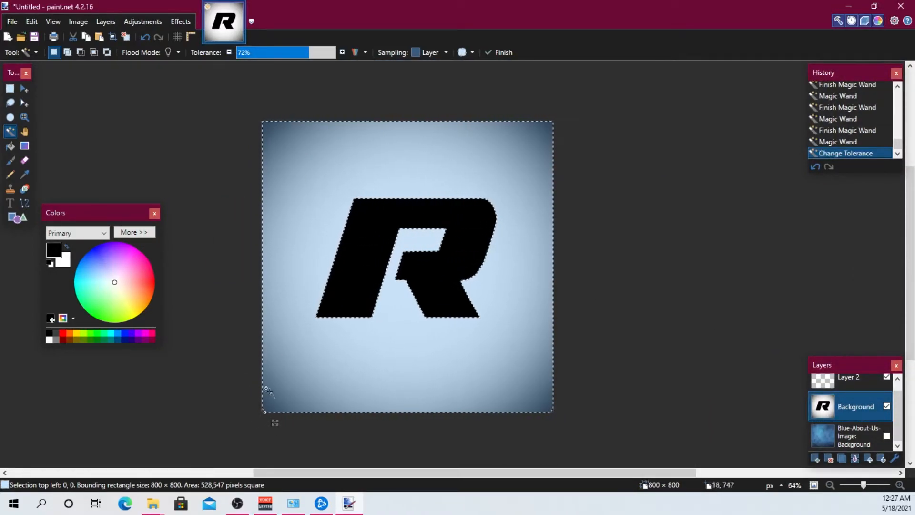
{"action": "key", "text": "ctrl+a"}
{"action": "left_click", "coordinate": [329, 286]}
{"action": "key", "text": "ctrl+z"}
{"action": "key", "text": "ctrl+z"}
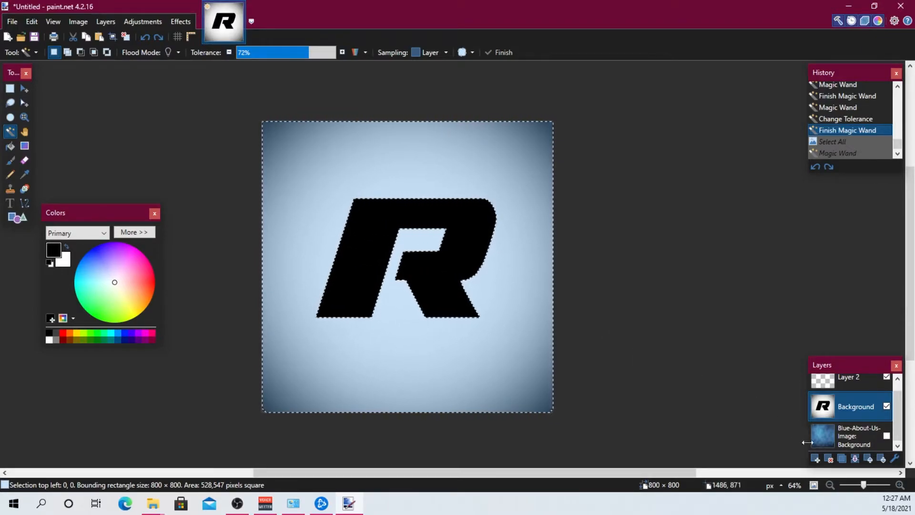
Erase the selected area around the R from the blue image layer and place the Background layer beneath it.
{"action": "left_click", "coordinate": [831, 444]}
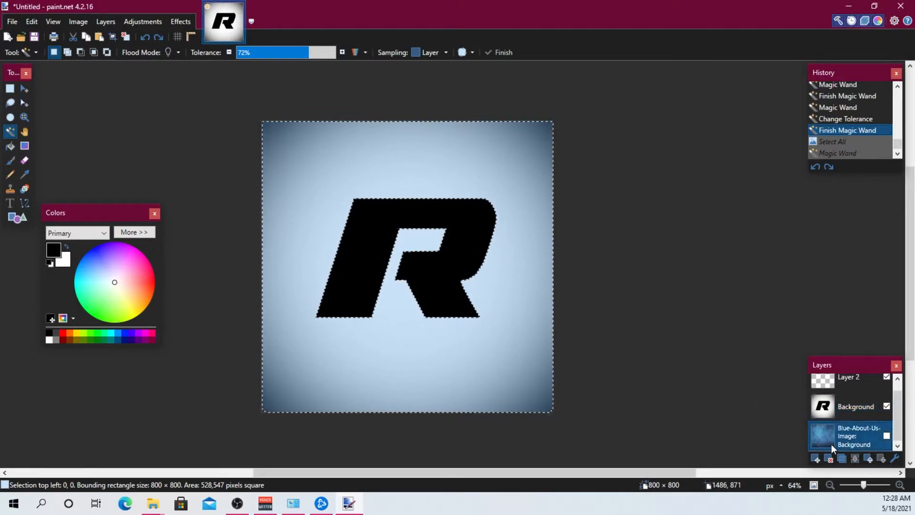
{"action": "key", "text": "Delete"}
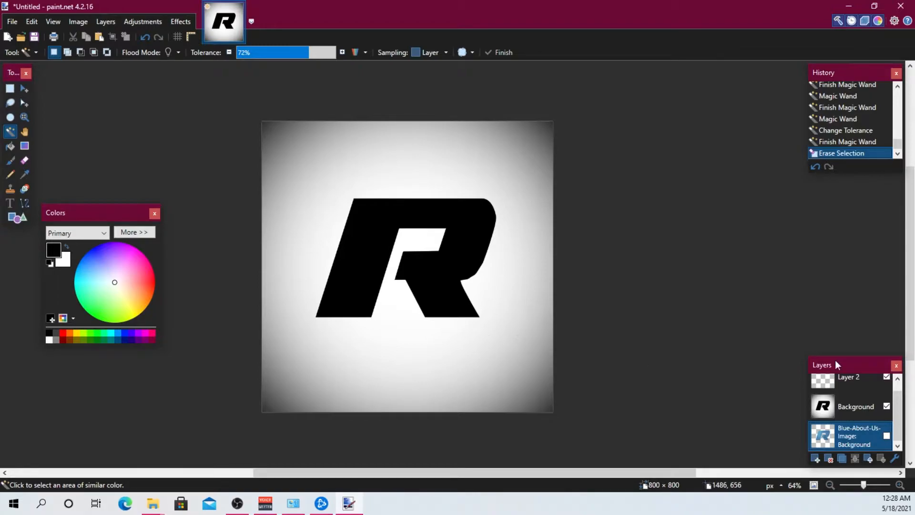
{"action": "mouse_move", "coordinate": [872, 437]}
{"action": "left_mouse_down"}
{"action": "mouse_move", "coordinate": [863, 414]}
{"action": "mouse_move", "coordinate": [859, 435]}
{"action": "left_mouse_up"}
{"action": "left_click_drag", "start_coordinate": [853, 394], "coordinate": [854, 438]}
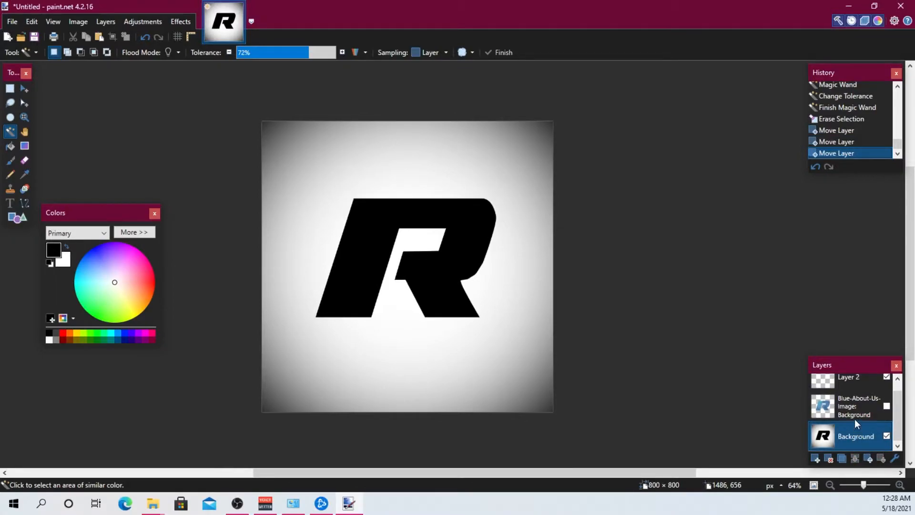
Hide the Background, show the blue R layer at the top of the stack, and place the Background above Layer 2.
{"action": "left_click", "coordinate": [886, 435]}
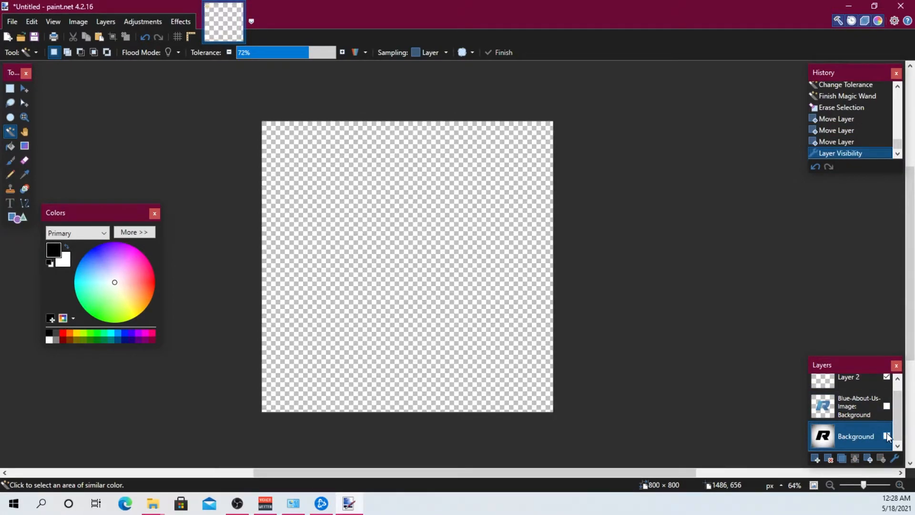
{"action": "left_click_drag", "start_coordinate": [880, 434], "coordinate": [849, 376]}
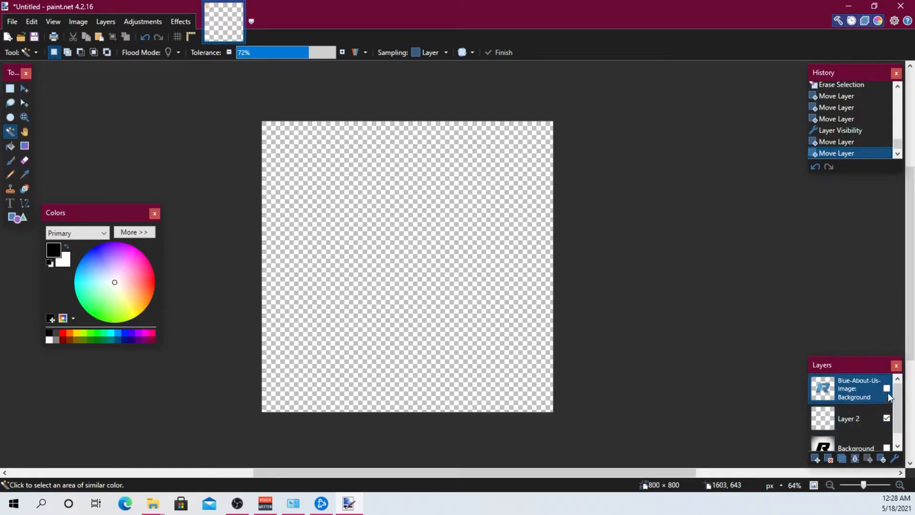
{"action": "left_click", "coordinate": [887, 389]}
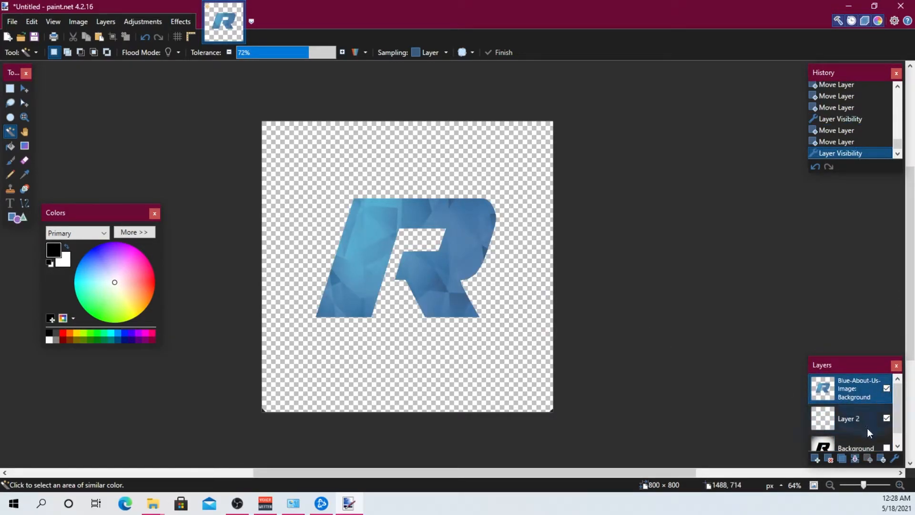
{"action": "left_click_drag", "start_coordinate": [880, 447], "coordinate": [870, 414]}
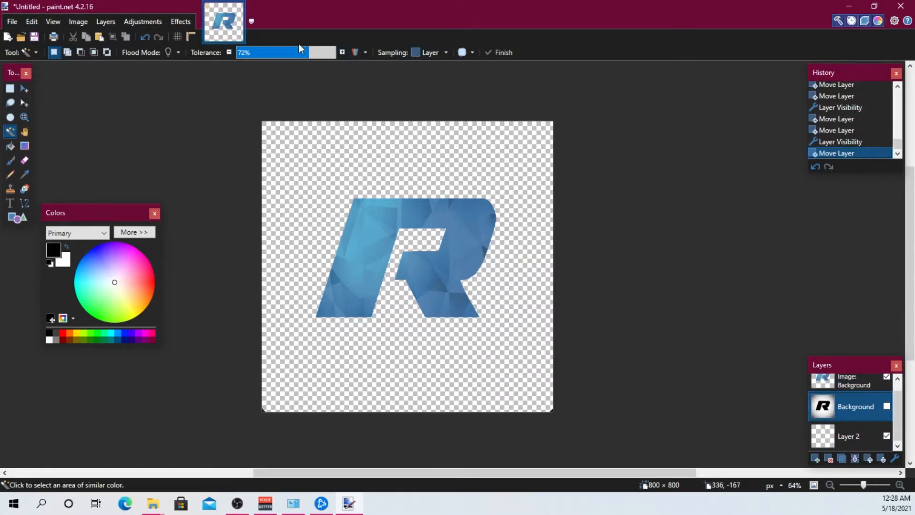
{"action": "left_click", "coordinate": [176, 22]}
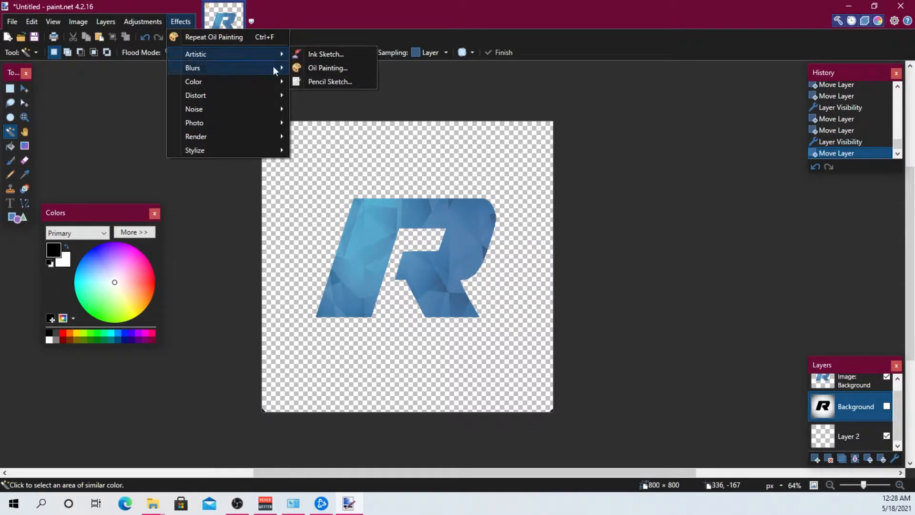
{"action": "mouse_move", "coordinate": [271, 67]}
{"action": "left_click", "coordinate": [301, 67]}
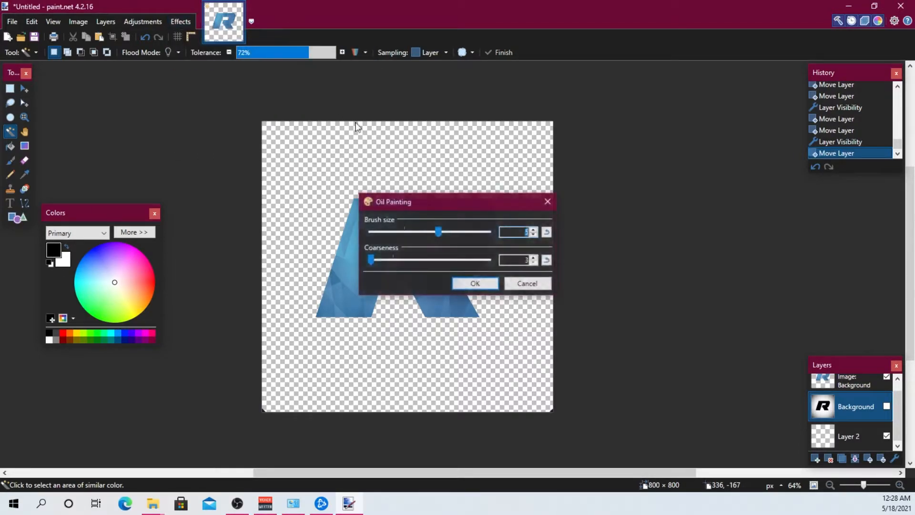
{"action": "left_click", "coordinate": [527, 283]}
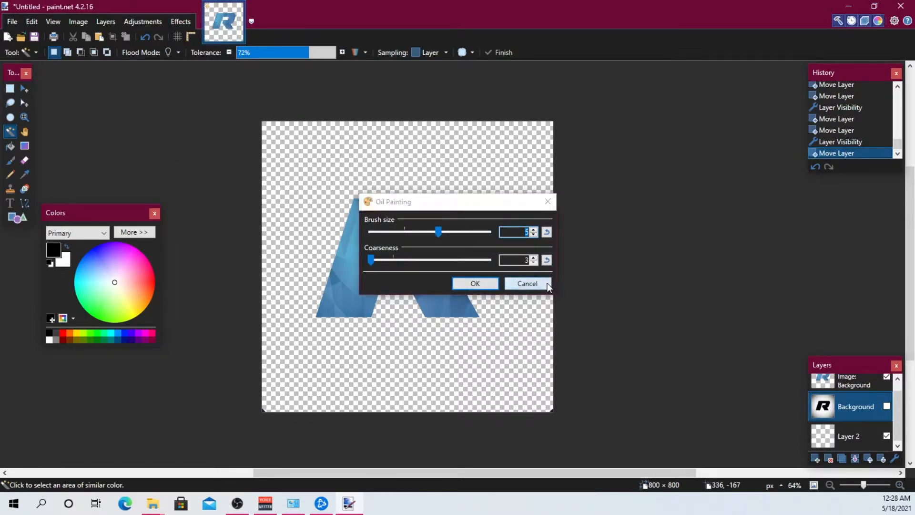
Make the Background layer visible behind the blue R.
{"action": "scroll", "coordinate": [896, 412], "scroll_direction": "up", "scroll_amount": 1}
{"action": "left_click", "coordinate": [886, 418]}
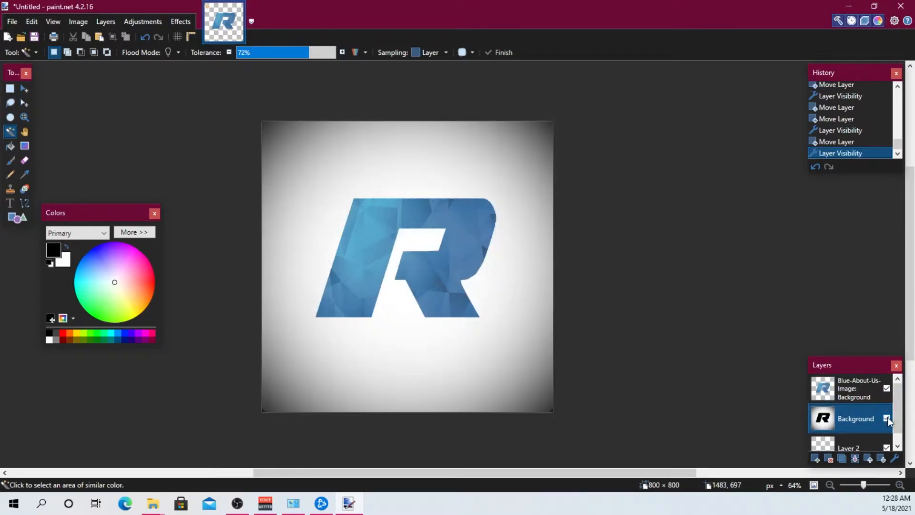
{"action": "left_click", "coordinate": [183, 21]}
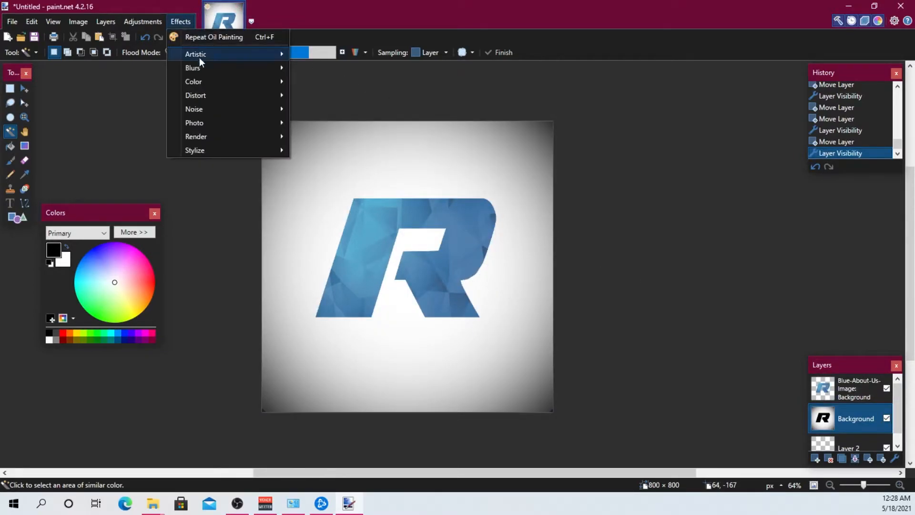
{"action": "mouse_move", "coordinate": [199, 57]}
{"action": "left_click", "coordinate": [302, 67]}
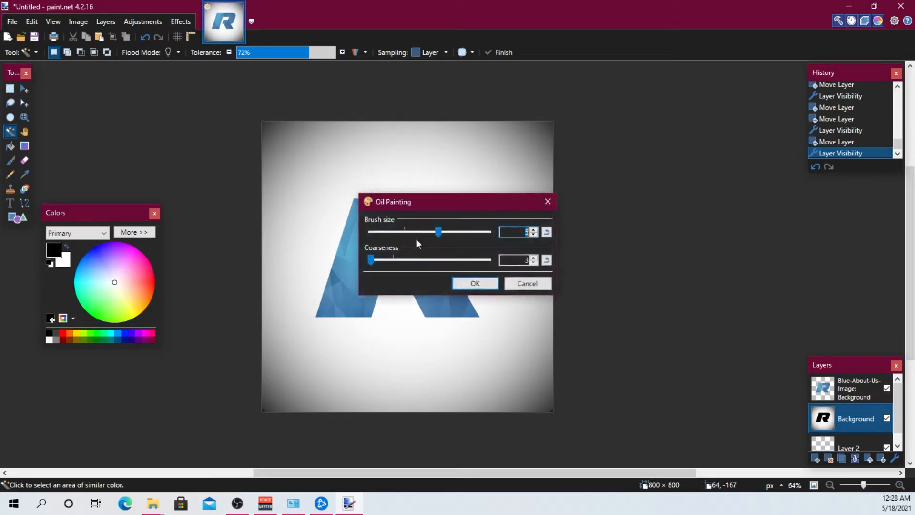
{"action": "left_click", "coordinate": [491, 233]}
{"action": "left_click", "coordinate": [528, 283]}
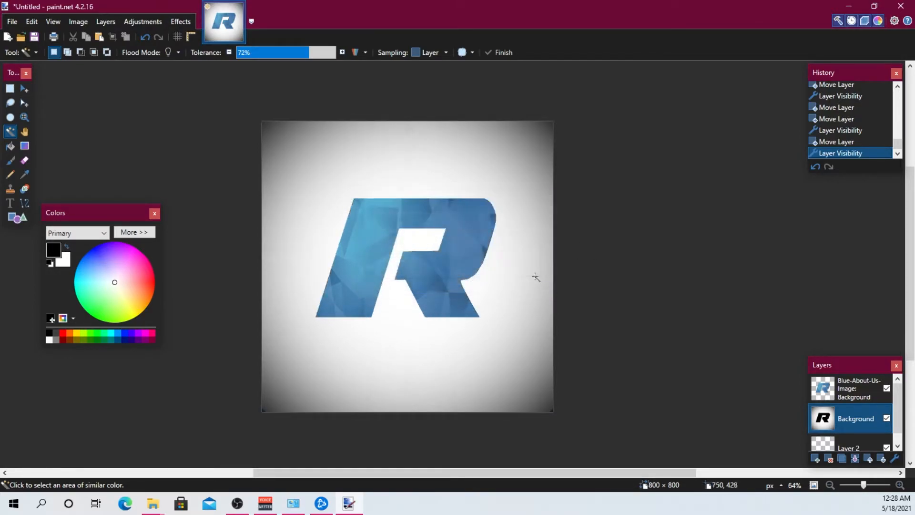
Delete the empty Layer 2.
{"action": "left_click", "coordinate": [838, 445]}
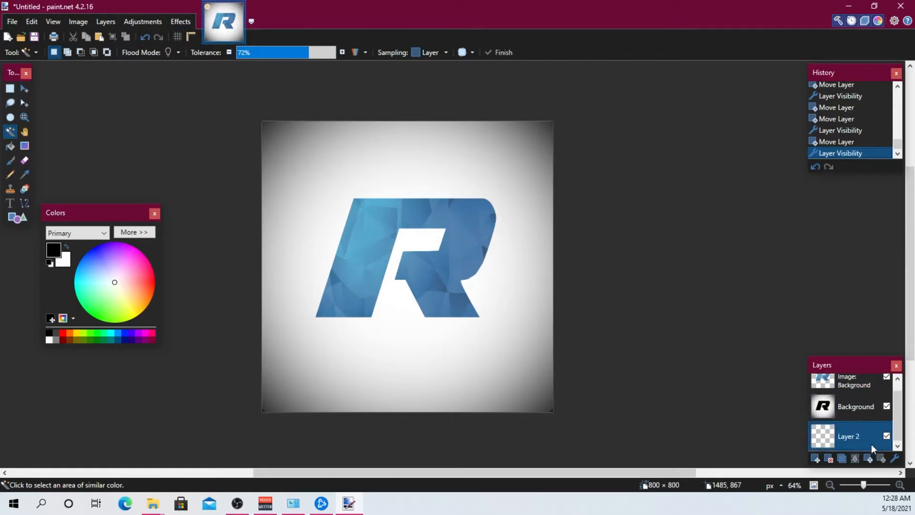
{"action": "left_click", "coordinate": [829, 458]}
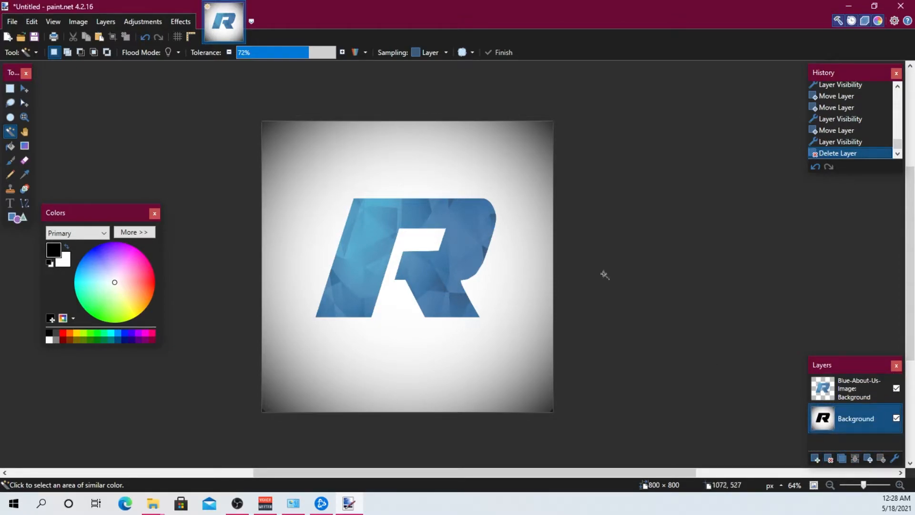
Try the Oil Painting effect on the Background with brush size 5 and coarseness 255, repeating it several times.
{"action": "left_click", "coordinate": [180, 21]}
{"action": "mouse_move", "coordinate": [207, 57]}
{"action": "left_click", "coordinate": [325, 68]}
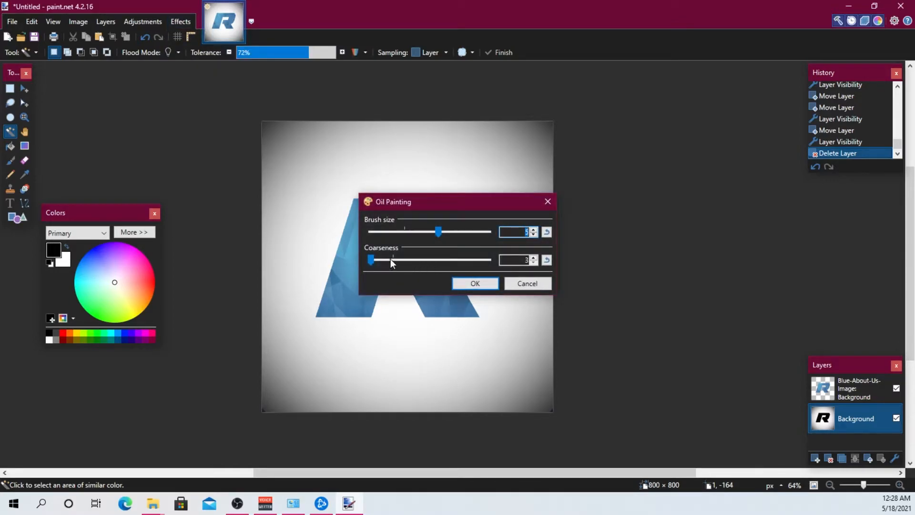
{"action": "left_click_drag", "start_coordinate": [375, 258], "coordinate": [609, 265]}
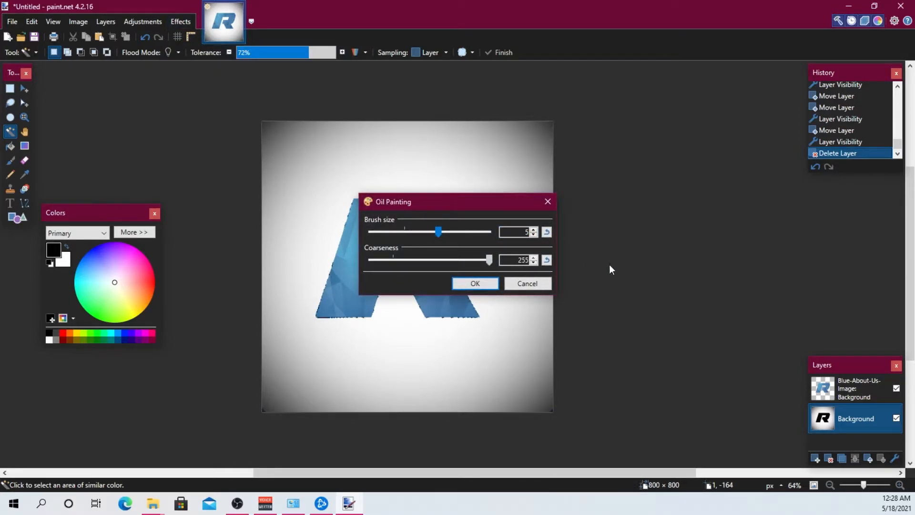
{"action": "left_click", "coordinate": [493, 281]}
{"action": "key", "text": "ctrl+f"}
{"action": "key", "text": "ctrl+f"}
{"action": "key", "text": "ctrl+f"}
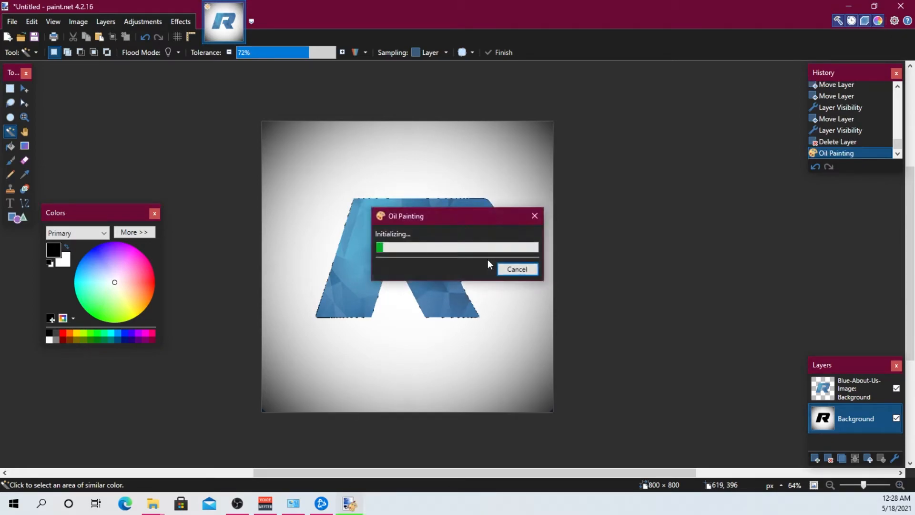
{"action": "key", "text": "ctrl+f"}
{"action": "key", "text": "ctrl+f"}
{"action": "key", "text": "ctrl+f"}
{"action": "key", "text": "ctrl+f"}
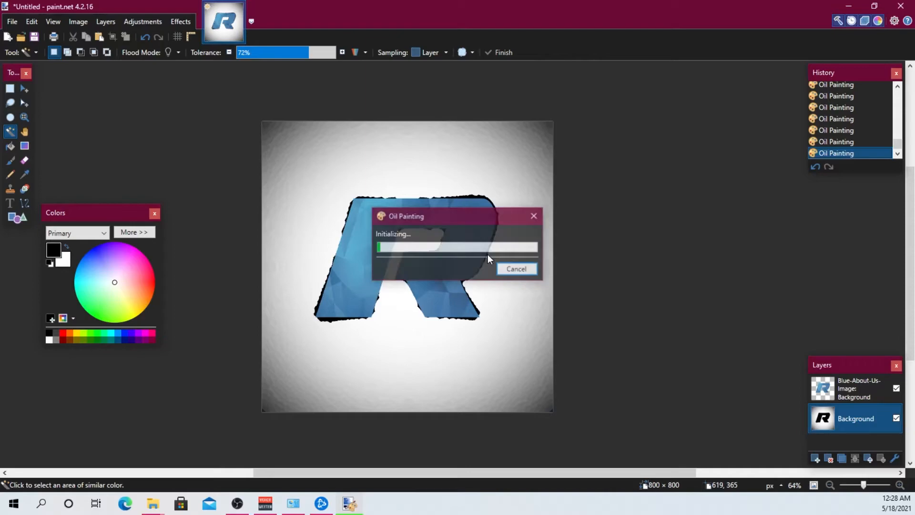
Undo all Oil Painting passes on the Background, redoing any reverted layer changes up to the deletion of Layer 2.
{"action": "key", "text": "ctrl+z"}
{"action": "key", "text": "ctrl+z"}
{"action": "key", "text": "ctrl+z"}
{"action": "key", "text": "ctrl+z"}
{"action": "key", "text": "ctrl+z"}
{"action": "key", "text": "ctrl+z"}
{"action": "key", "text": "ctrl+z"}
{"action": "key", "text": "ctrl+z"}
{"action": "key", "text": "ctrl+z"}
{"action": "key", "text": "ctrl+z"}
{"action": "key", "text": "ctrl+z"}
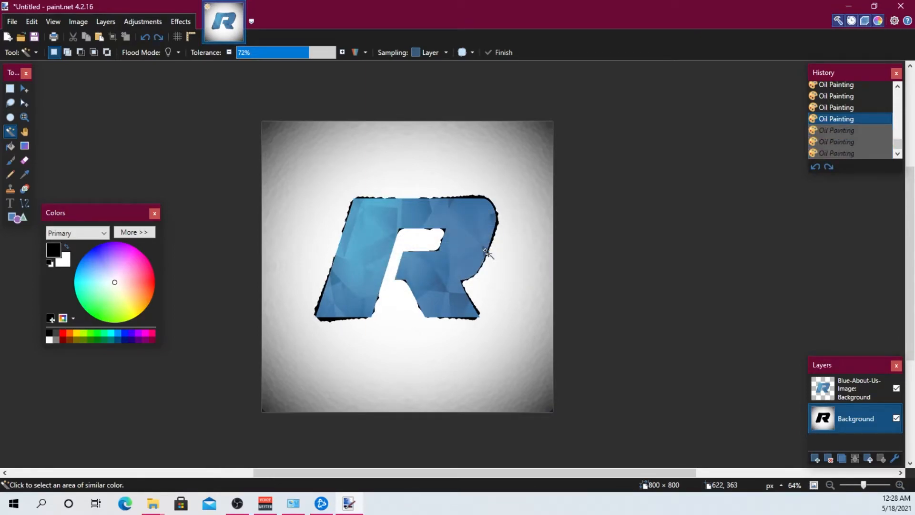
{"action": "key", "text": "ctrl+y"}
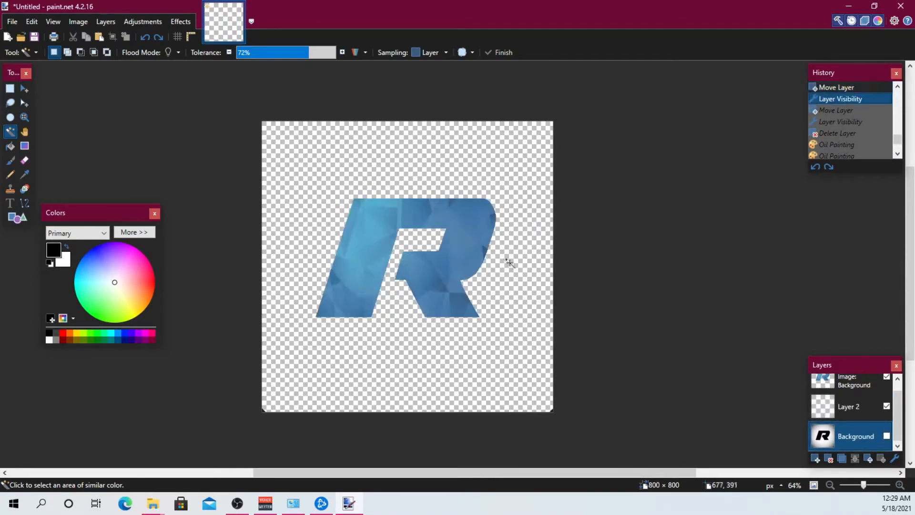
{"action": "key", "text": "ctrl+y"}
{"action": "key", "text": "ctrl+y"}
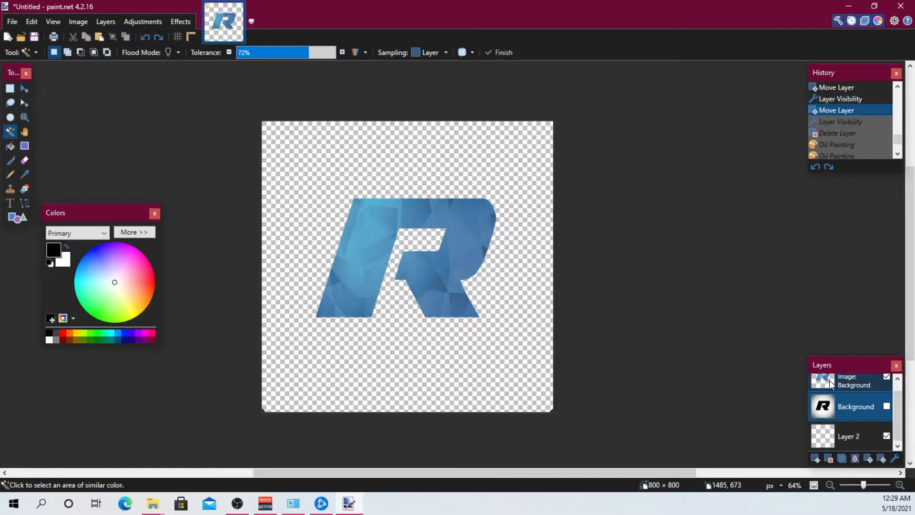
{"action": "key", "text": "ctrl+y"}
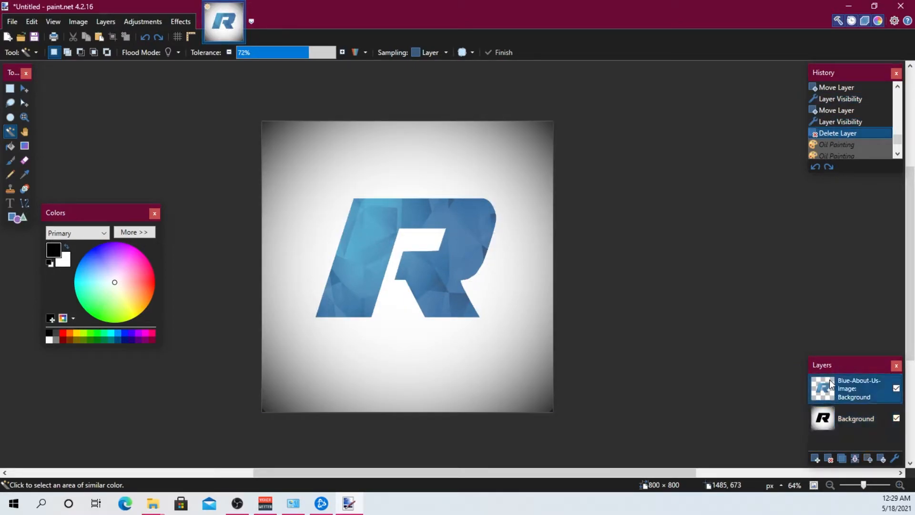
Repeat the Oil Painting effect several times on the blue R layer to pull its edges inside the black R.
{"action": "left_click", "coordinate": [183, 22]}
{"action": "left_click", "coordinate": [186, 36]}
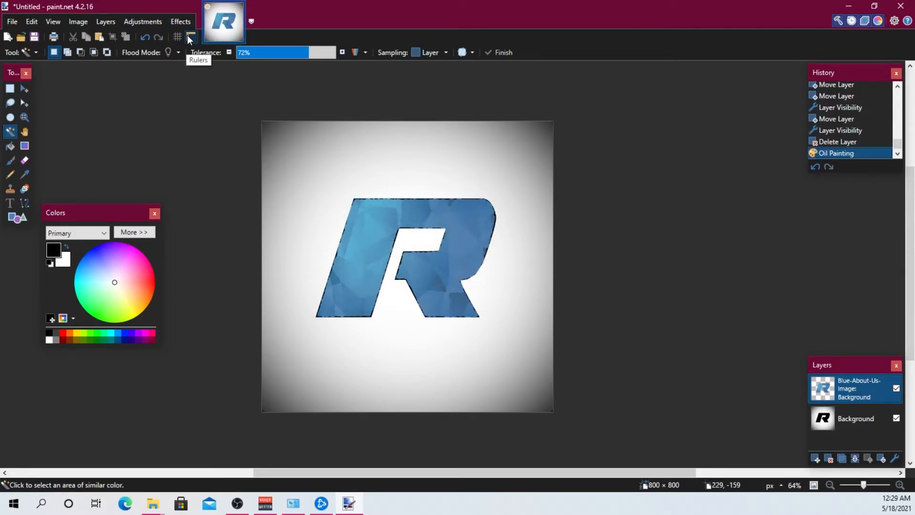
{"action": "key", "text": "ctrl+f"}
{"action": "key", "text": "ctrl+f"}
{"action": "key", "text": "ctrl+f"}
{"action": "key", "text": "ctrl+f"}
{"action": "key", "text": "ctrl+f"}
{"action": "key", "text": "ctrl+f"}
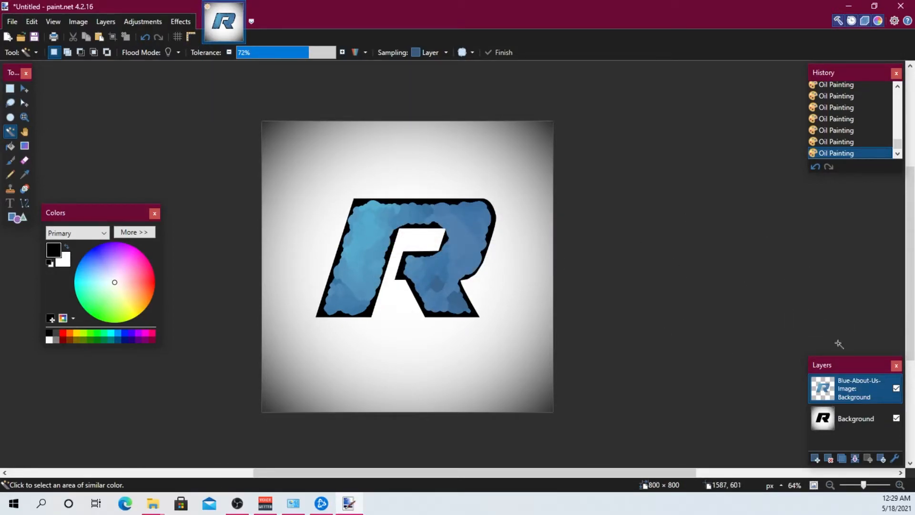
{"action": "key", "text": "ctrl+f"}
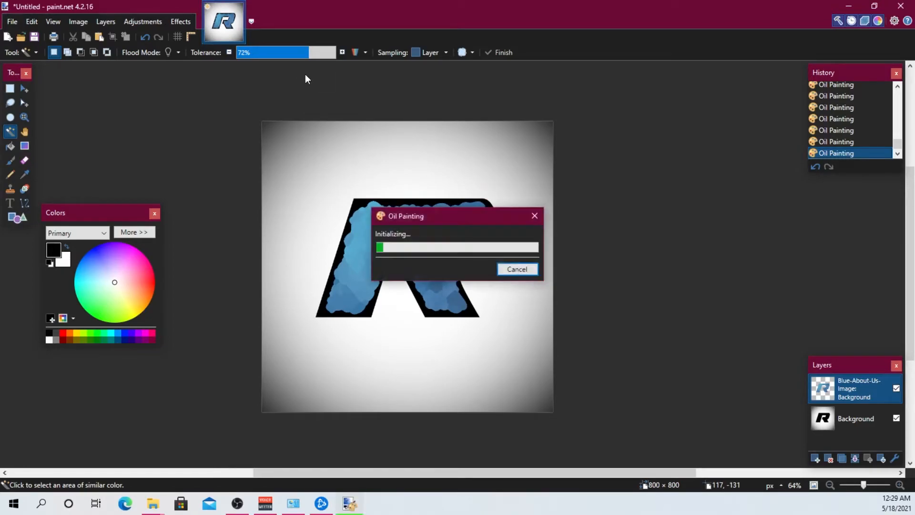
Apply the Oil Painting effect to the blue R layer with a smaller brush size.
{"action": "left_click", "coordinate": [188, 24]}
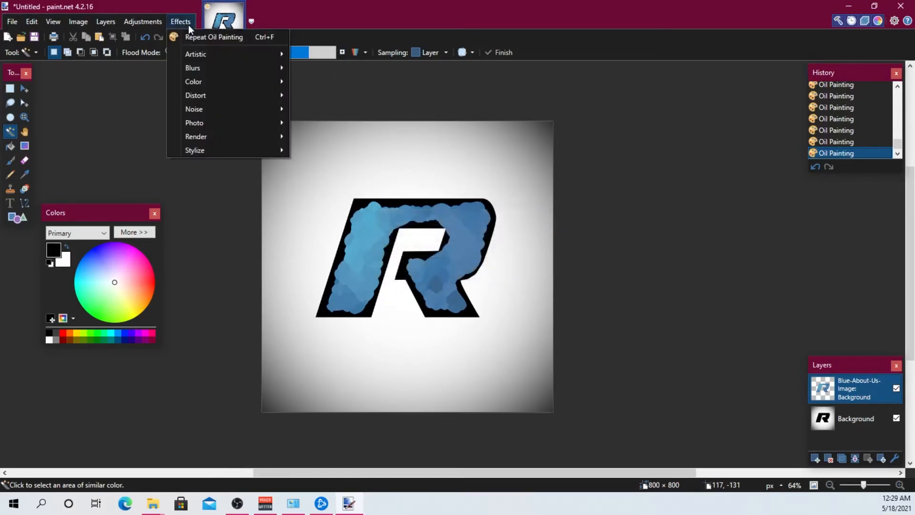
{"action": "mouse_move", "coordinate": [204, 55]}
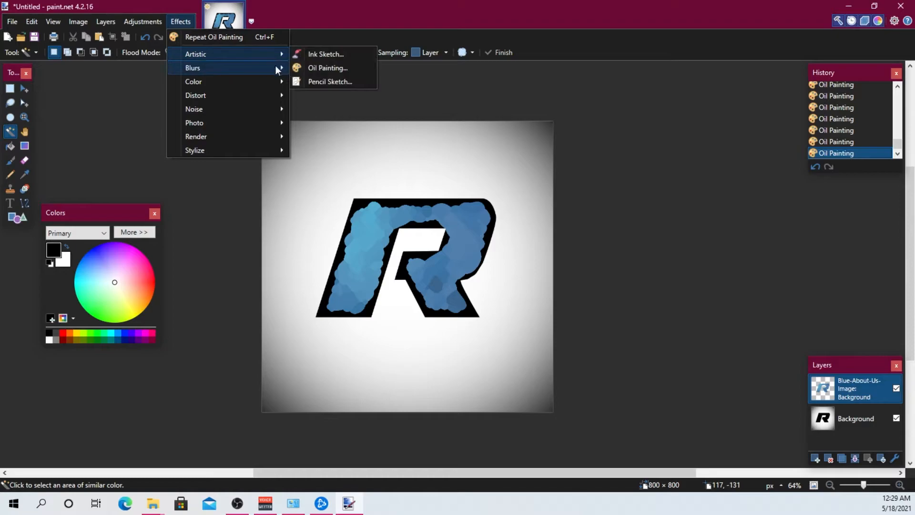
{"action": "left_click", "coordinate": [312, 68]}
{"action": "mouse_move", "coordinate": [441, 231]}
{"action": "left_mouse_down"}
{"action": "mouse_move", "coordinate": [524, 230]}
{"action": "mouse_move", "coordinate": [339, 205]}
{"action": "mouse_move", "coordinate": [578, 214]}
{"action": "mouse_move", "coordinate": [486, 258]}
{"action": "mouse_move", "coordinate": [419, 247]}
{"action": "left_mouse_up"}
{"action": "left_click", "coordinate": [475, 283]}
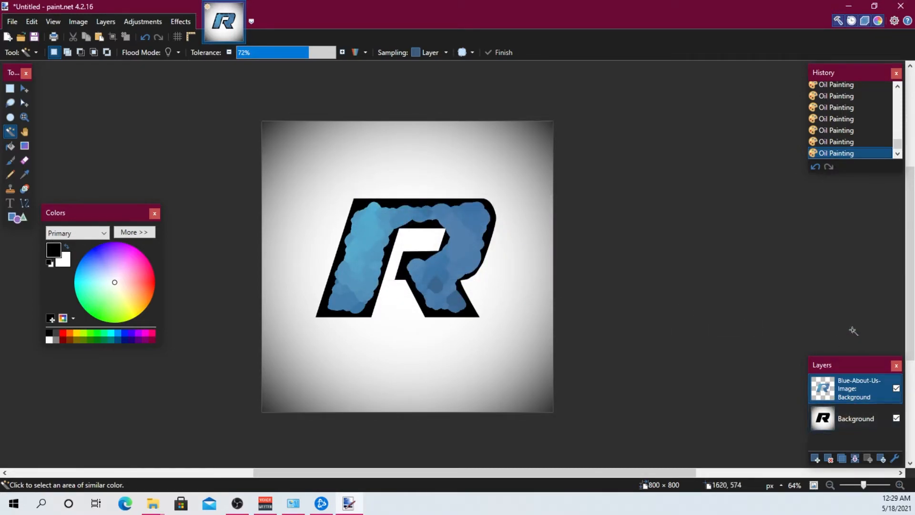
Import the black brick wall image as a new layer and enlarge it to about 1343 × 894 px to cover the canvas.
{"action": "left_click", "coordinate": [188, 22]}
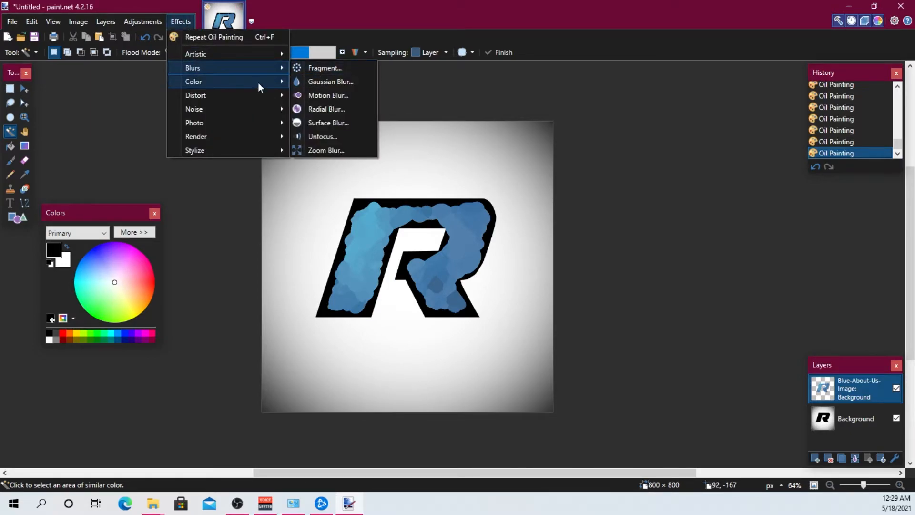
{"action": "mouse_move", "coordinate": [109, 22]}
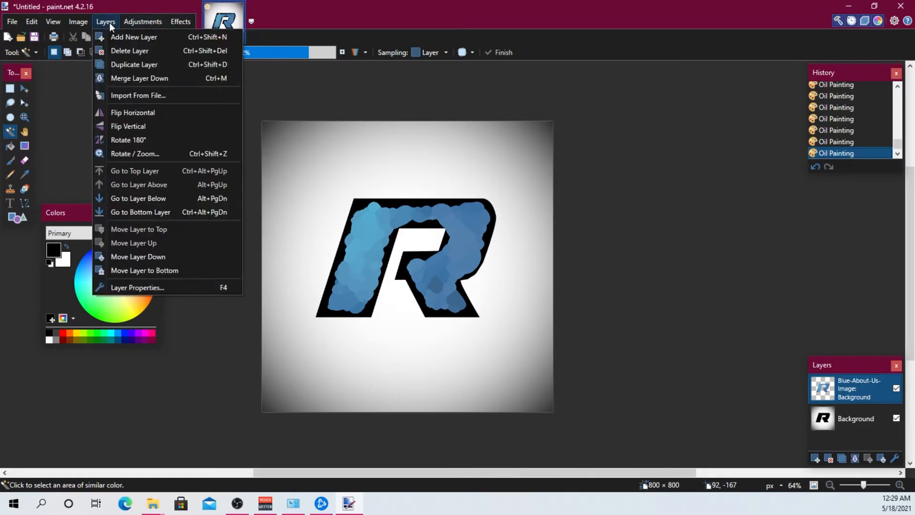
{"action": "left_click", "coordinate": [150, 95]}
{"action": "double_click", "coordinate": [277, 99]}
{"action": "left_click_drag", "start_coordinate": [486, 275], "coordinate": [746, 448]}
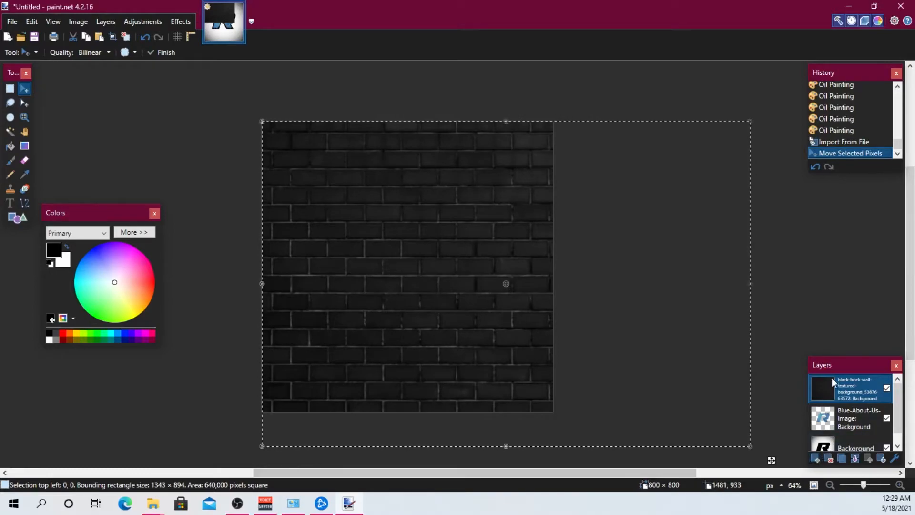
Try different stacking orders for the brick wall layer and delete that layer.
{"action": "left_click_drag", "start_coordinate": [832, 370], "coordinate": [567, 222]}
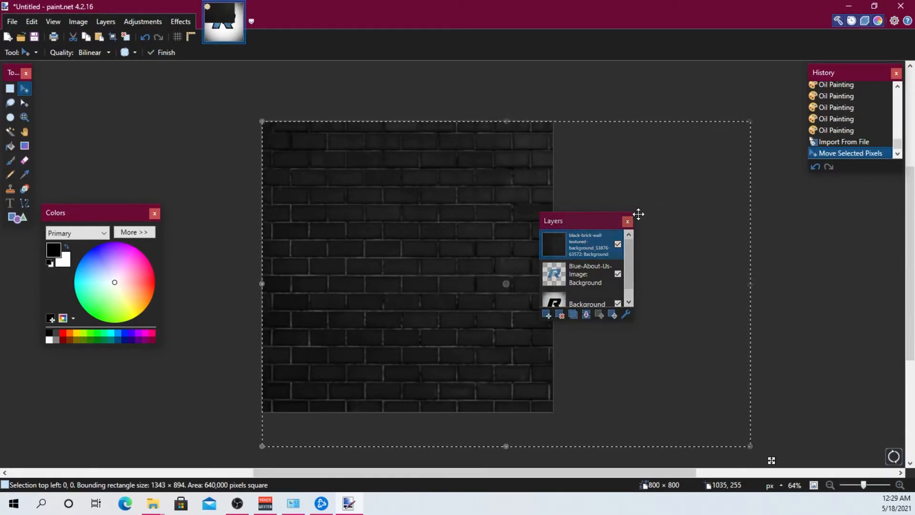
{"action": "left_click_drag", "start_coordinate": [601, 252], "coordinate": [601, 294]}
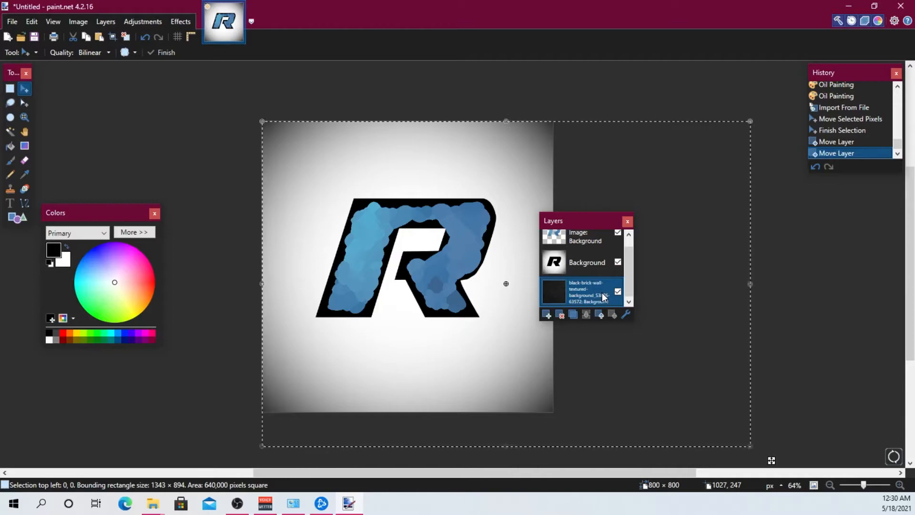
{"action": "left_click_drag", "start_coordinate": [588, 280], "coordinate": [571, 290]}
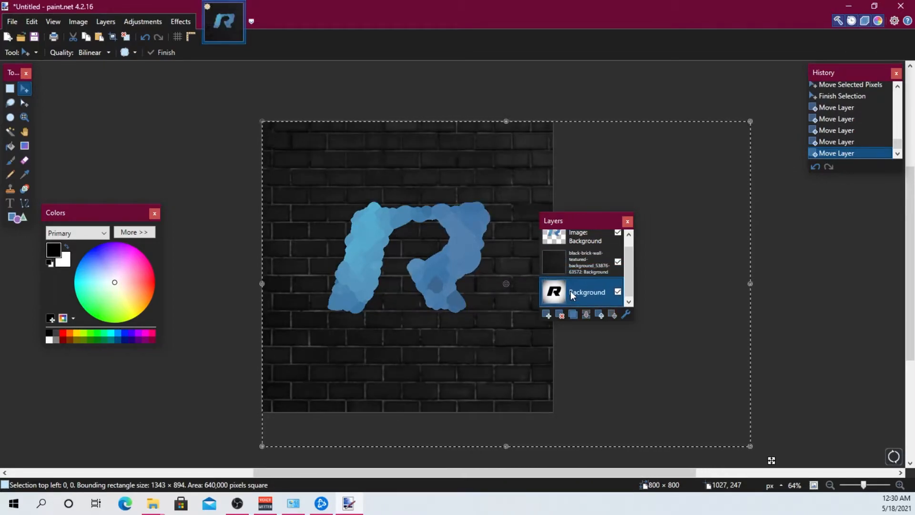
{"action": "left_click", "coordinate": [582, 263]}
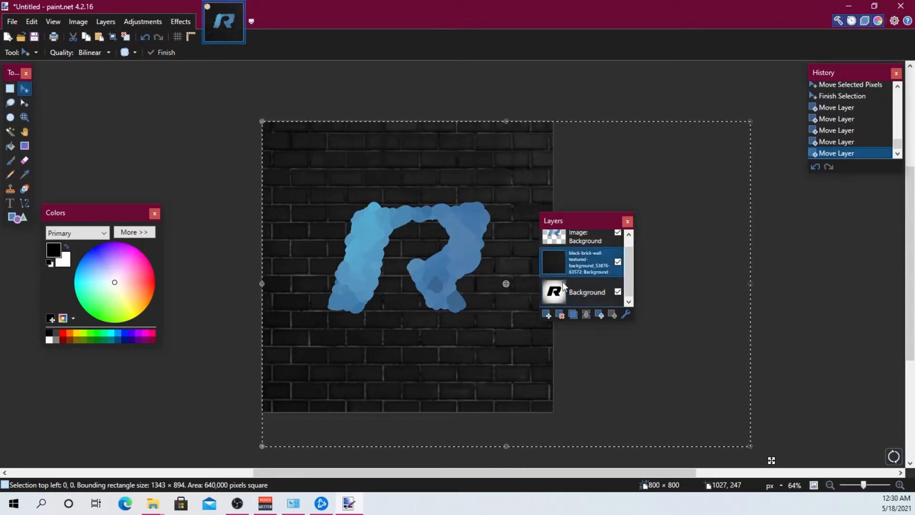
{"action": "left_click", "coordinate": [562, 314]}
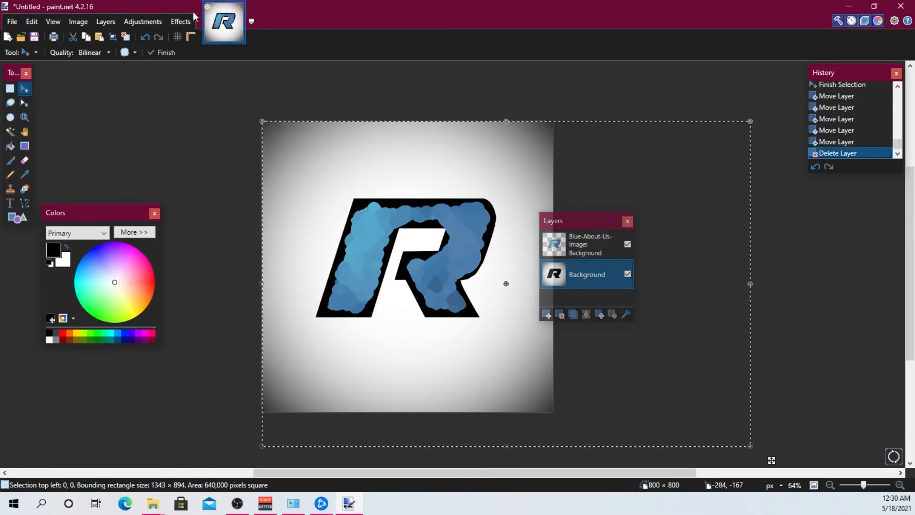
Darken the Background layer with a Luminosity Curves adjustment that pulls the curve down in the darker tones.
{"action": "left_click", "coordinate": [148, 21]}
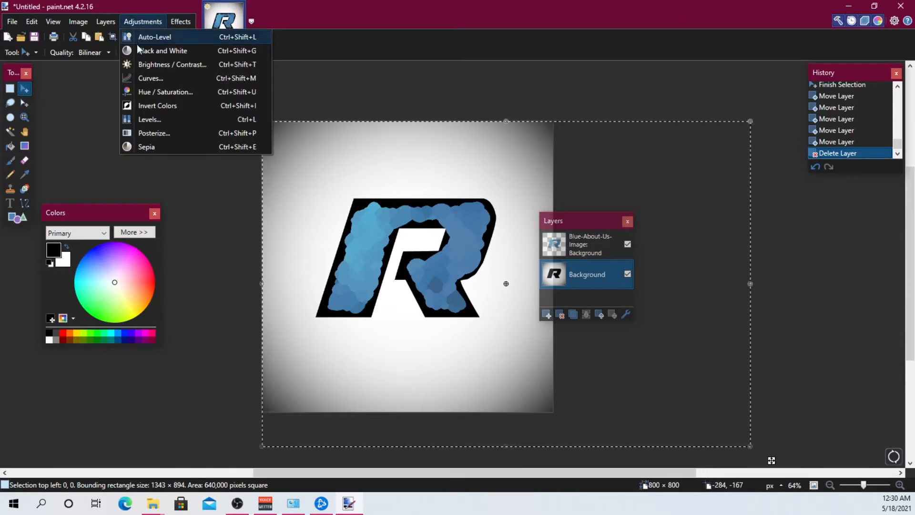
{"action": "left_click", "coordinate": [141, 78]}
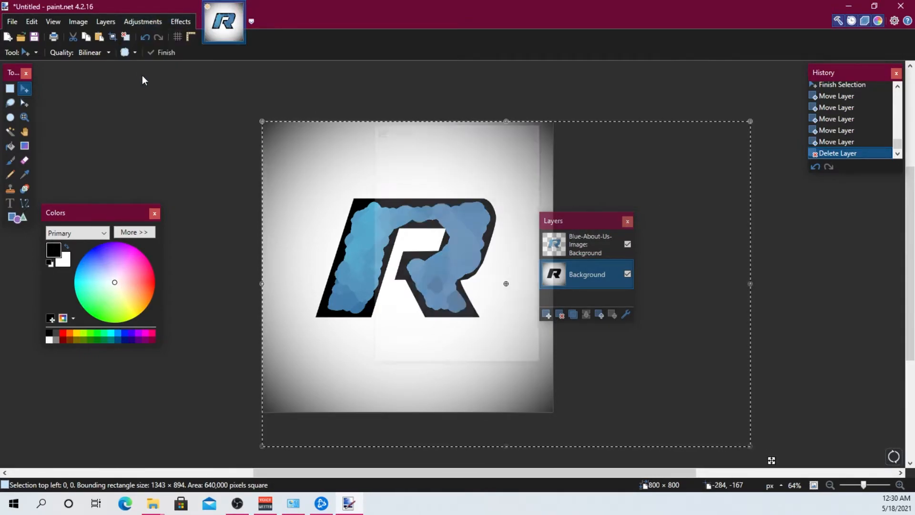
{"action": "left_click_drag", "start_coordinate": [398, 134], "coordinate": [68, 70]}
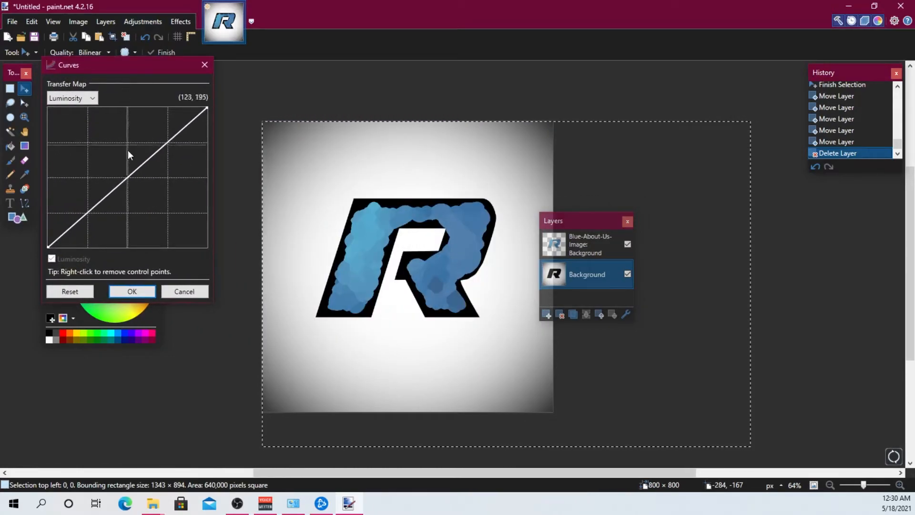
{"action": "left_click_drag", "start_coordinate": [135, 171], "coordinate": [100, 215]}
{"action": "left_click", "coordinate": [125, 290]}
Try Auto-Level on the blue R layer and undo it.
{"action": "left_click", "coordinate": [596, 241]}
{"action": "left_click_drag", "start_coordinate": [132, 13], "coordinate": [131, 19]}
{"action": "left_click", "coordinate": [131, 21]}
{"action": "left_click_drag", "start_coordinate": [325, 16], "coordinate": [356, 1]}
{"action": "left_click", "coordinate": [154, 22]}
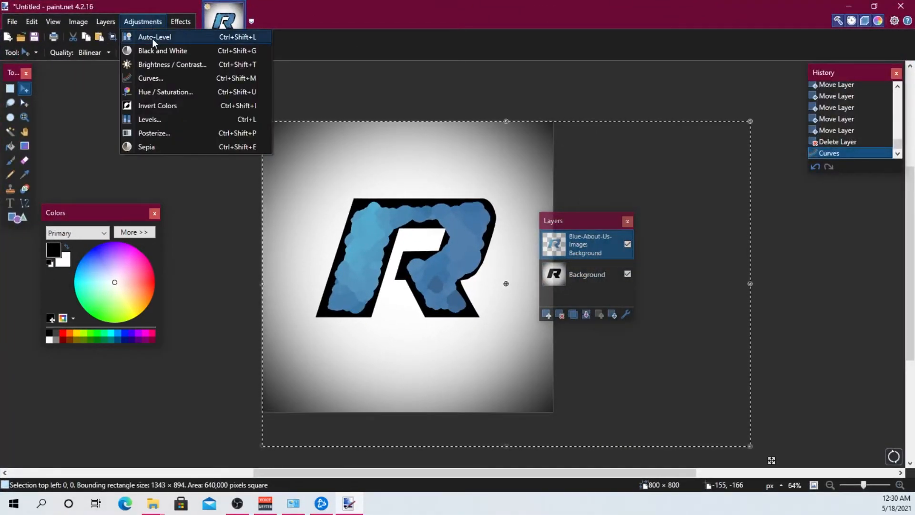
{"action": "left_click", "coordinate": [152, 37]}
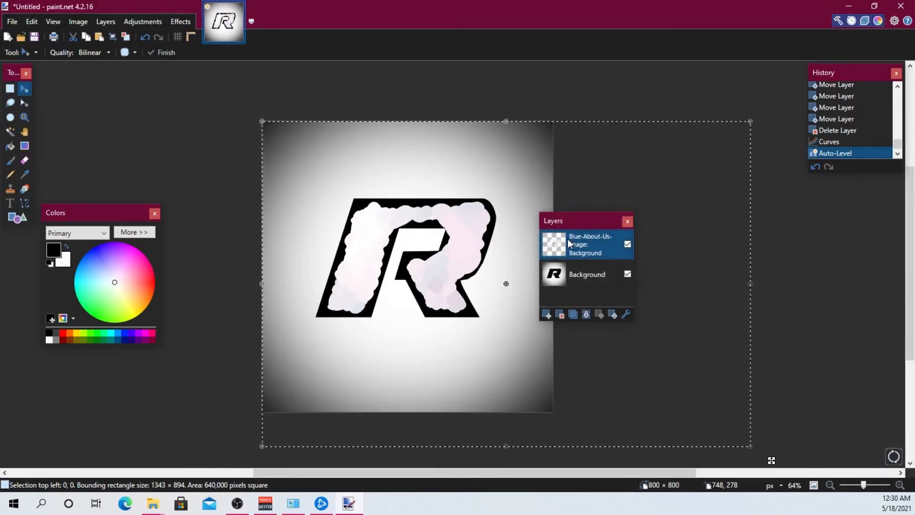
{"action": "key", "text": "ctrl+z"}
Apply Auto-Level to the Background layer.
{"action": "left_click", "coordinate": [569, 271]}
{"action": "left_click", "coordinate": [153, 22]}
{"action": "left_click", "coordinate": [153, 37]}
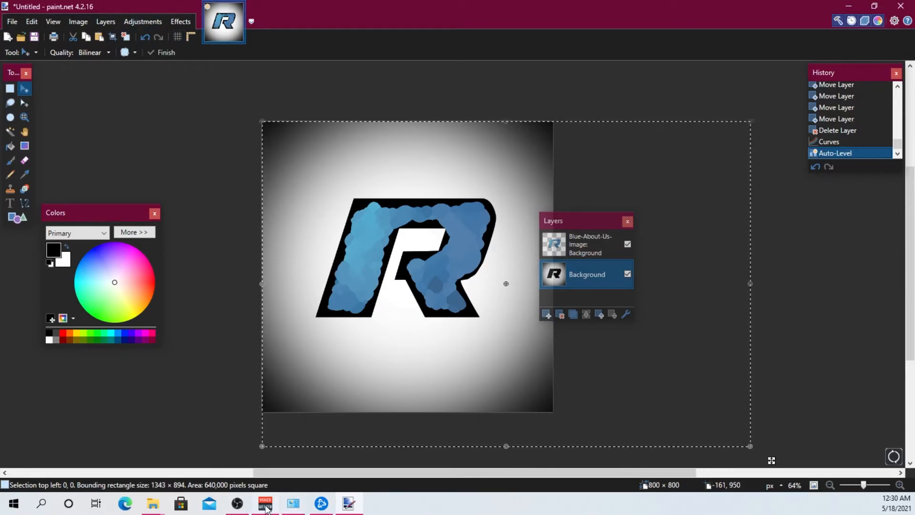
Import the black brick wall image again as a new layer and enlarge it to about 1328 × 885 px, covering the canvas.
{"action": "left_click", "coordinate": [160, 18]}
{"action": "mouse_move", "coordinate": [116, 18]}
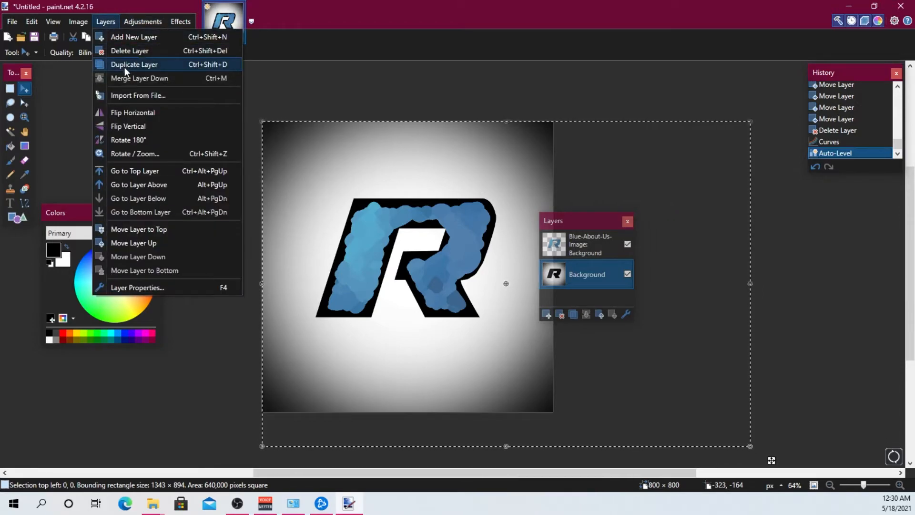
{"action": "left_click", "coordinate": [145, 95]}
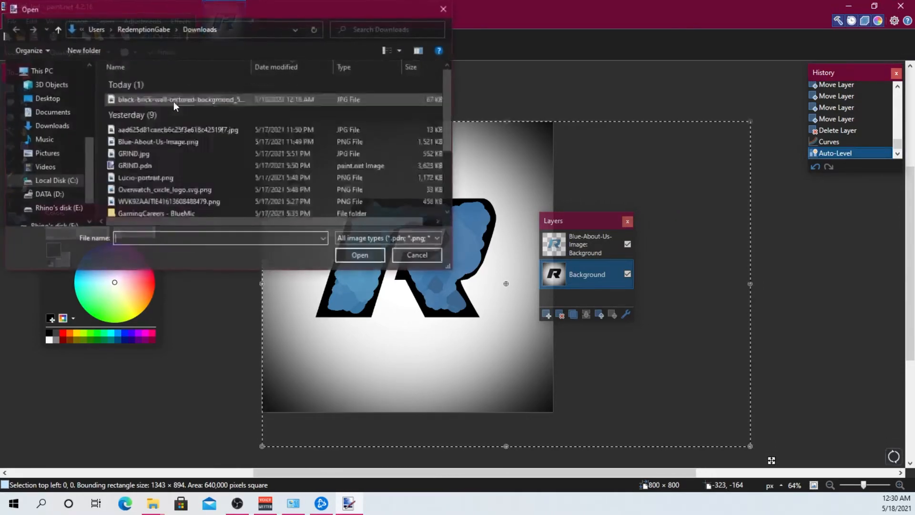
{"action": "double_click", "coordinate": [142, 96]}
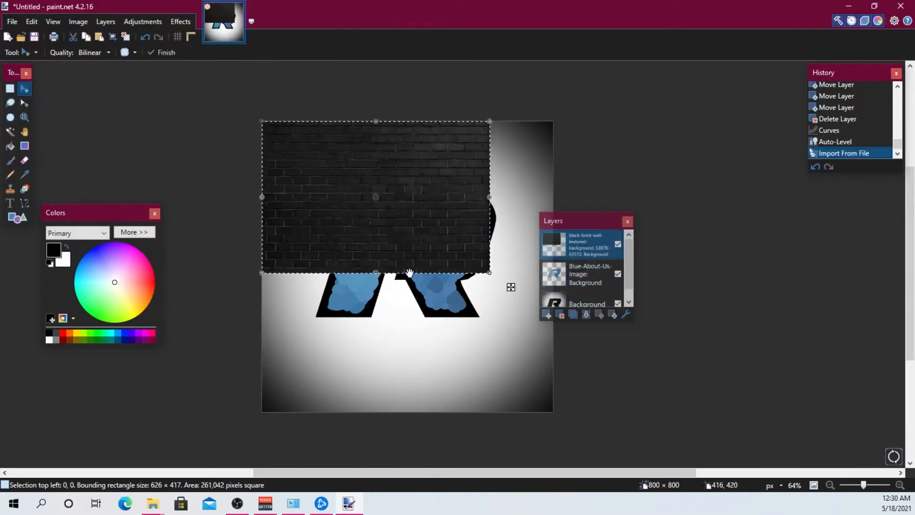
{"action": "left_click_drag", "start_coordinate": [377, 275], "coordinate": [376, 443]}
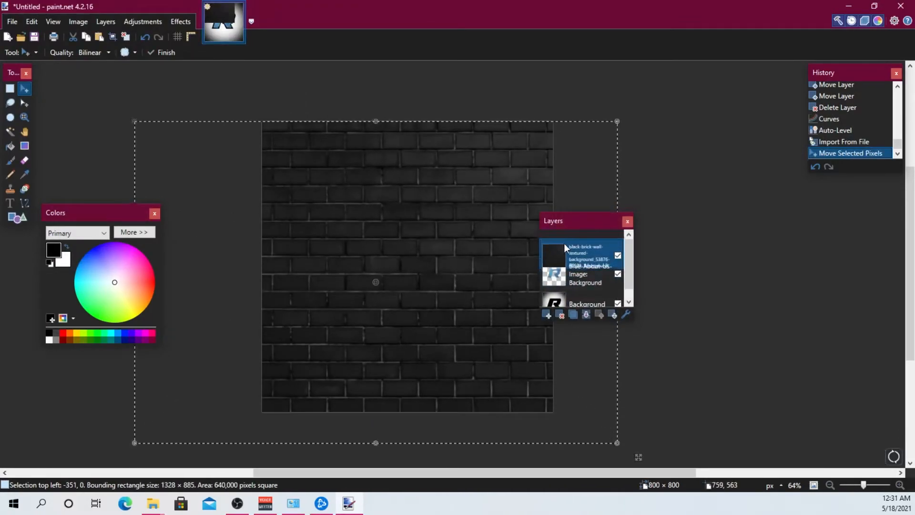
Try the Glow, Multiply, Color Burn and Screen blend modes on the brick wall layer.
{"action": "double_click", "coordinate": [564, 243]}
{"action": "left_click", "coordinate": [418, 254]}
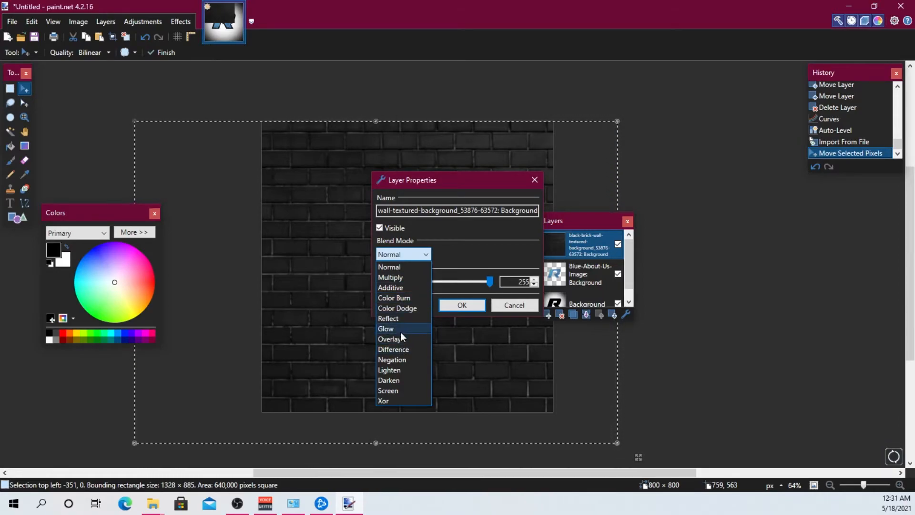
{"action": "left_click", "coordinate": [400, 329]}
{"action": "left_click", "coordinate": [401, 259]}
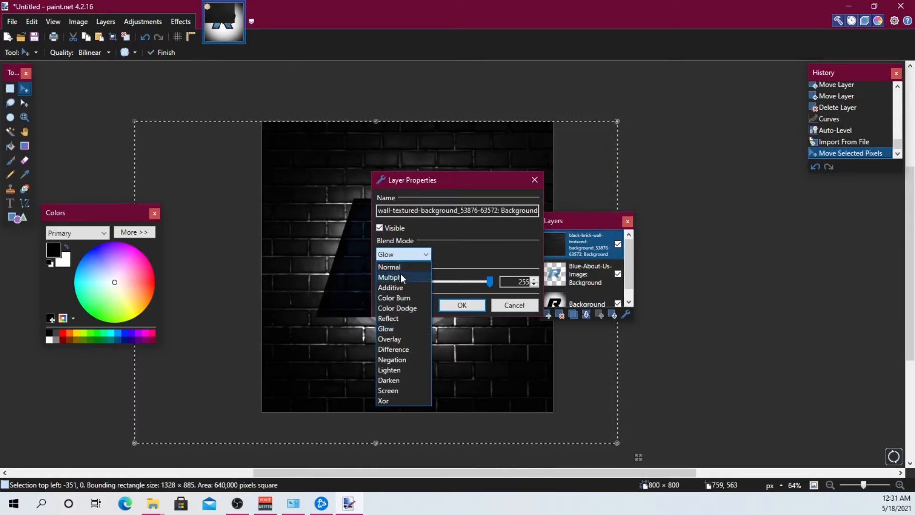
{"action": "left_click", "coordinate": [400, 276]}
{"action": "left_click_drag", "start_coordinate": [407, 184], "coordinate": [159, 166]}
{"action": "left_click_drag", "start_coordinate": [243, 264], "coordinate": [313, 264]}
{"action": "left_click", "coordinate": [177, 237]}
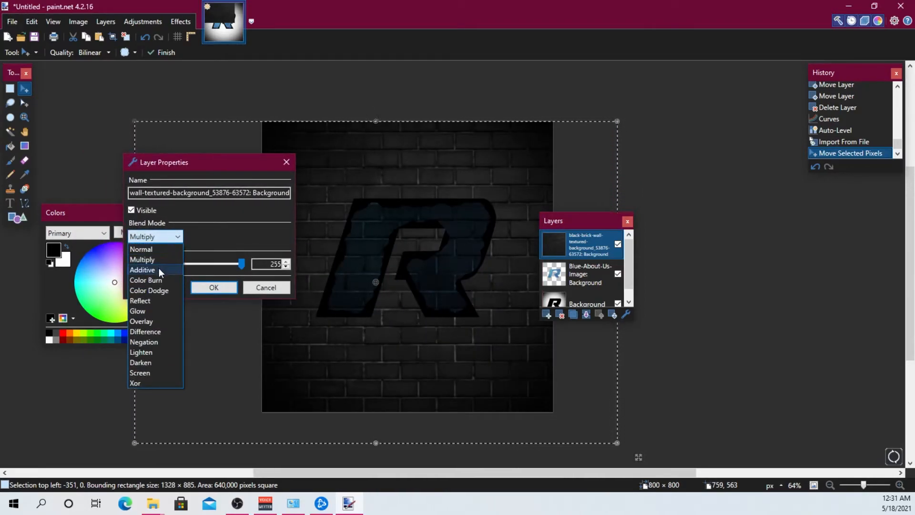
{"action": "left_click", "coordinate": [159, 279]}
{"action": "left_click", "coordinate": [168, 238]}
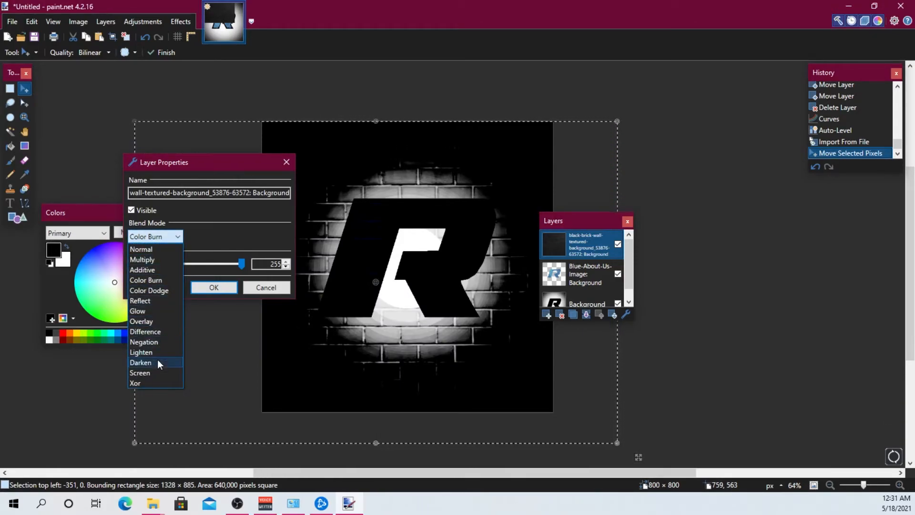
{"action": "left_click", "coordinate": [156, 373]}
{"action": "left_click_drag", "start_coordinate": [241, 263], "coordinate": [312, 273]}
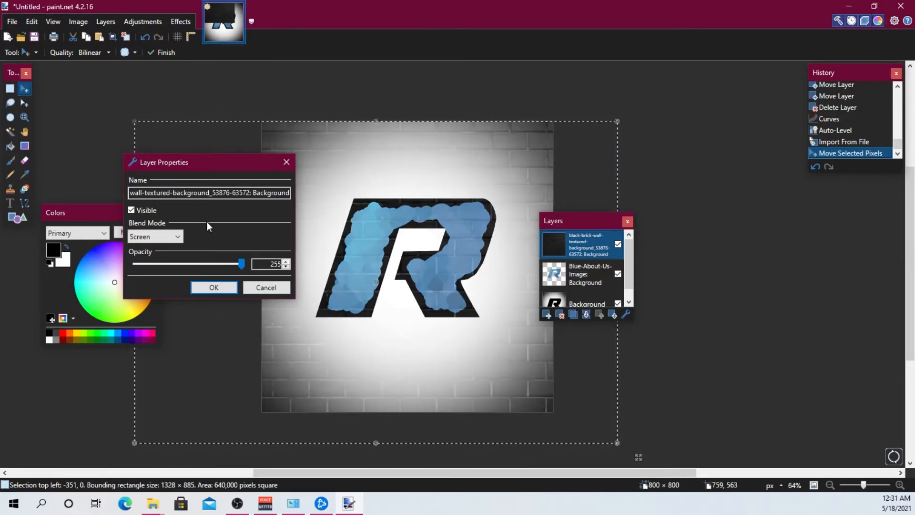
Set the brick wall layer's blend mode to Overlay at opacity 255.
{"action": "left_click", "coordinate": [165, 238]}
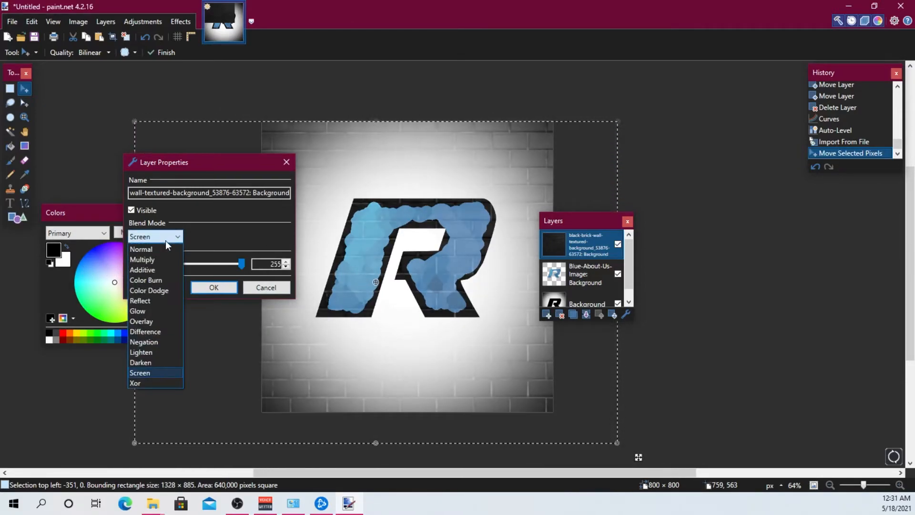
{"action": "left_click", "coordinate": [143, 321]}
{"action": "mouse_move", "coordinate": [242, 264]}
{"action": "left_mouse_down"}
{"action": "mouse_move", "coordinate": [176, 263]}
{"action": "mouse_move", "coordinate": [243, 264]}
{"action": "left_mouse_up"}
{"action": "left_click", "coordinate": [214, 287]}
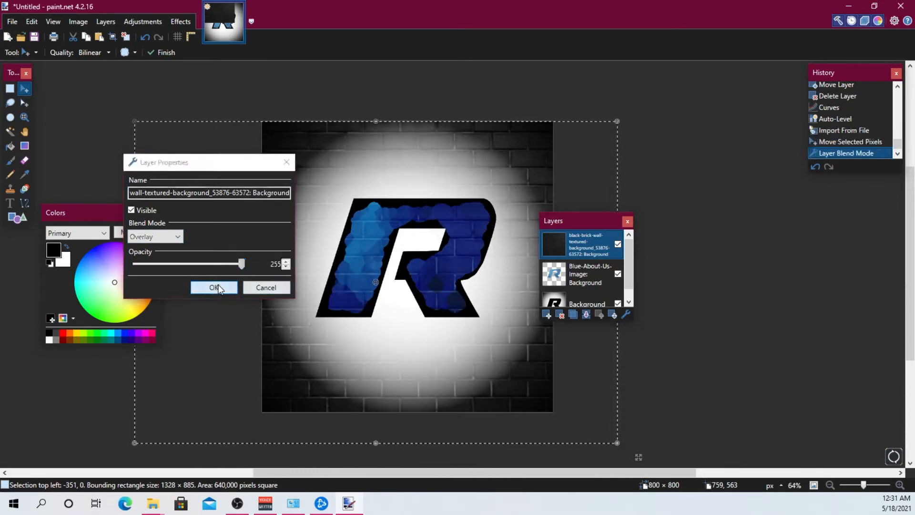
Move the brick wall layer between the blue R layer and the Background, and apply Auto-Level to it.
{"action": "mouse_move", "coordinate": [565, 250]}
{"action": "left_mouse_down"}
{"action": "mouse_move", "coordinate": [572, 304]}
{"action": "mouse_move", "coordinate": [573, 266]}
{"action": "left_mouse_up"}
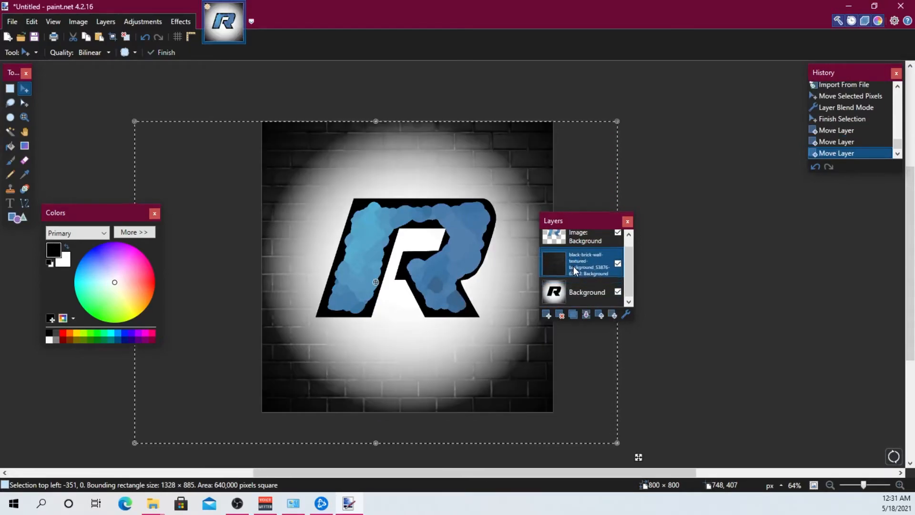
{"action": "left_click", "coordinate": [160, 21]}
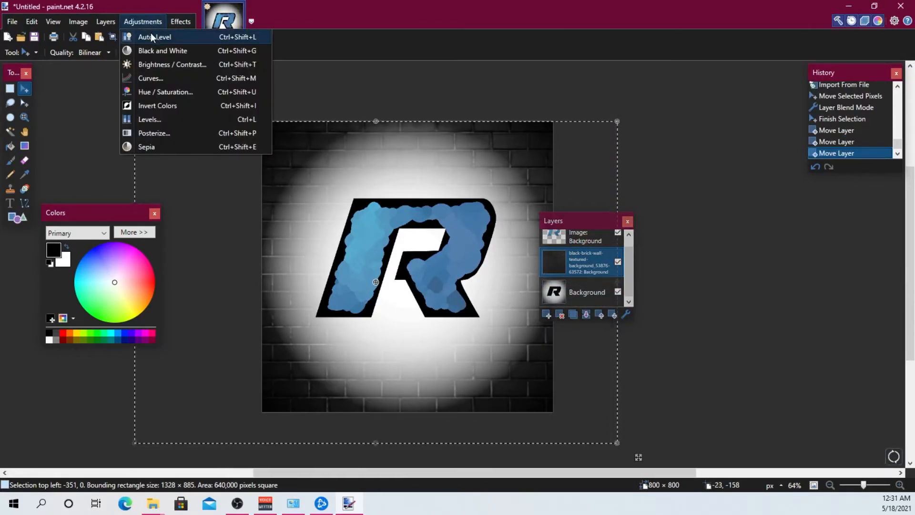
{"action": "left_click", "coordinate": [150, 34]}
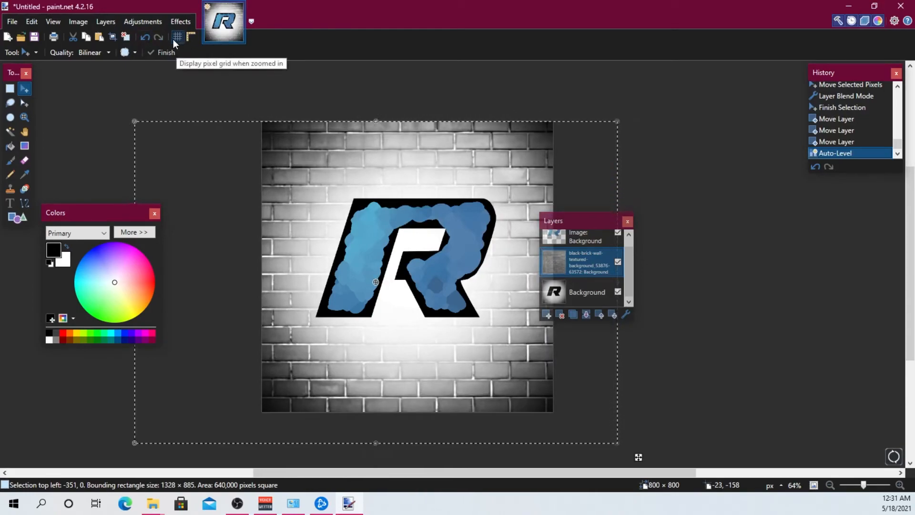
Try other layer orders, undo them, and place the brick wall layer above the blue R layer.
{"action": "left_click_drag", "start_coordinate": [594, 261], "coordinate": [571, 252]}
{"action": "mouse_move", "coordinate": [572, 296]}
{"action": "left_mouse_down"}
{"action": "mouse_move", "coordinate": [550, 211]}
{"action": "mouse_move", "coordinate": [565, 305]}
{"action": "mouse_move", "coordinate": [565, 294]}
{"action": "left_mouse_up"}
{"action": "key", "text": "ctrl+z"}
{"action": "key", "text": "ctrl+z"}
{"action": "key", "text": "ctrl+z"}
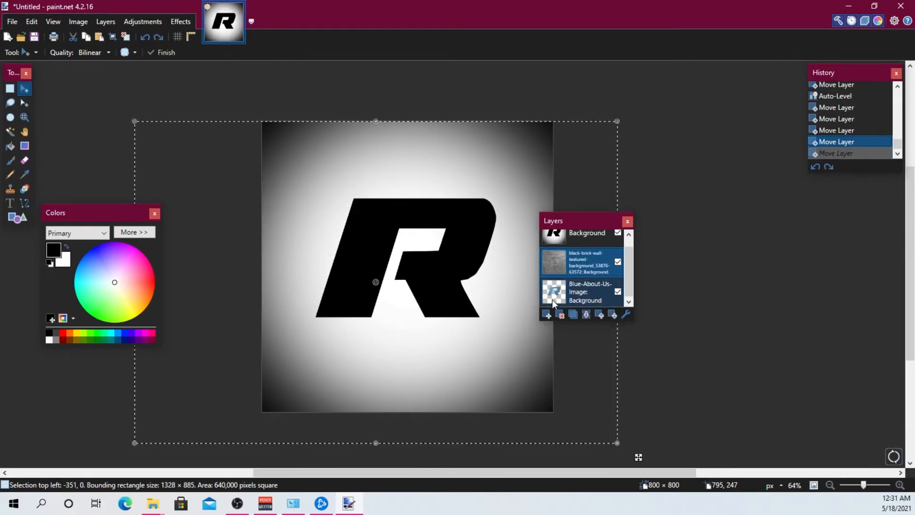
{"action": "key", "text": "ctrl+z"}
{"action": "left_click_drag", "start_coordinate": [555, 295], "coordinate": [559, 227]}
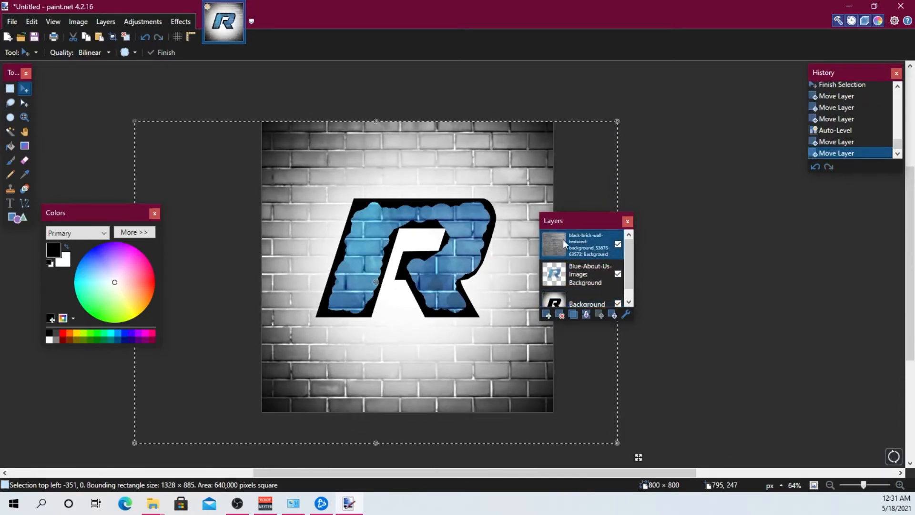
Try the Normal blend mode on the brick wall layer, and set its blend mode to Multiply at opacity 255.
{"action": "double_click", "coordinate": [563, 239]}
{"action": "mouse_move", "coordinate": [489, 281]}
{"action": "left_mouse_down"}
{"action": "mouse_move", "coordinate": [413, 281]}
{"action": "mouse_move", "coordinate": [489, 281]}
{"action": "left_mouse_up"}
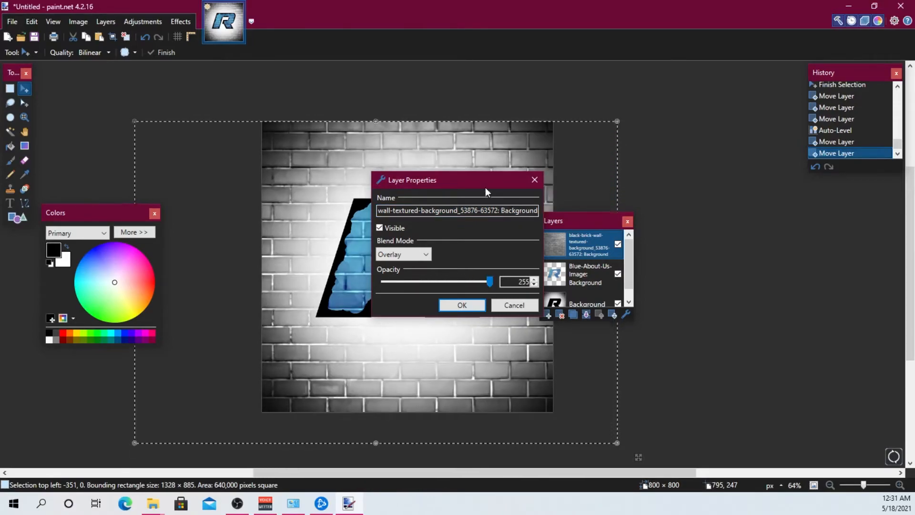
{"action": "left_click_drag", "start_coordinate": [474, 182], "coordinate": [719, 176]}
{"action": "left_click", "coordinate": [645, 250]}
{"action": "left_click", "coordinate": [645, 261]}
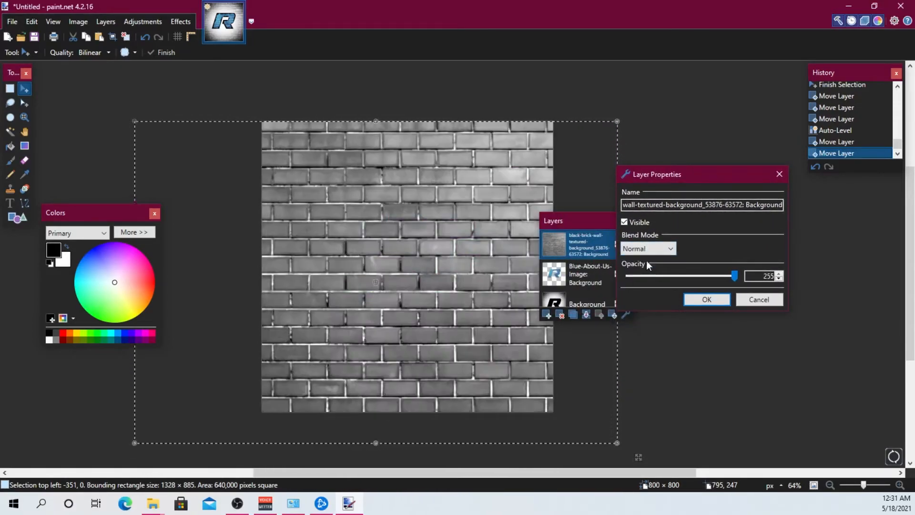
{"action": "left_click", "coordinate": [648, 252]}
{"action": "left_click", "coordinate": [648, 264]}
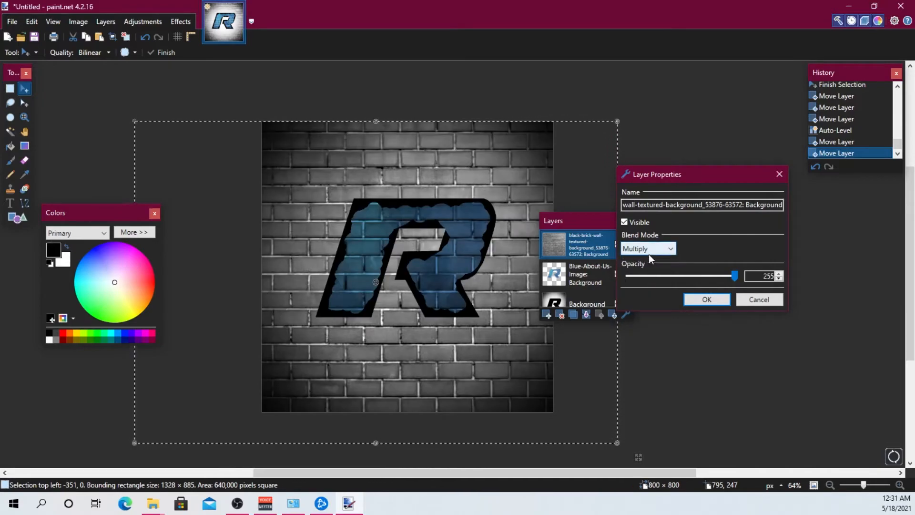
{"action": "left_click", "coordinate": [712, 298]}
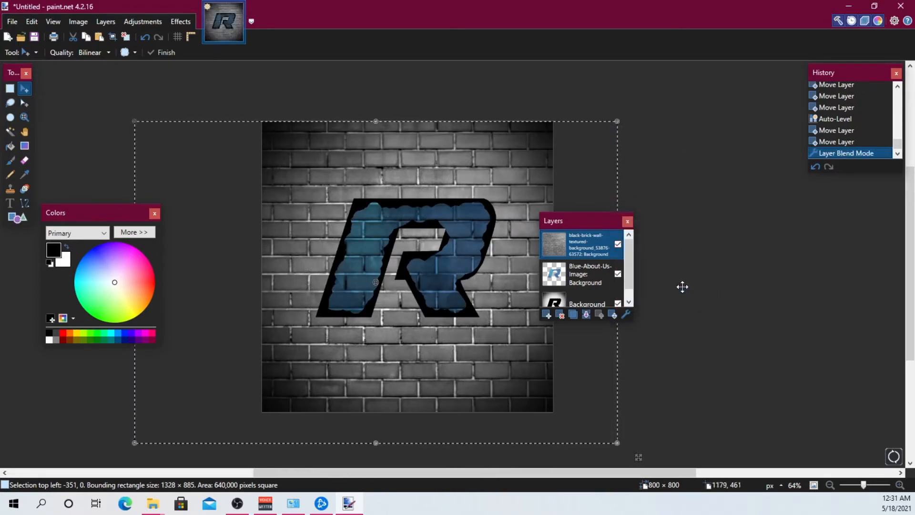
Apply Auto-Level to the brick wall layer and darken it with a Luminosity Curves adjustment using a downward-bowed curve.
{"action": "left_click", "coordinate": [128, 22]}
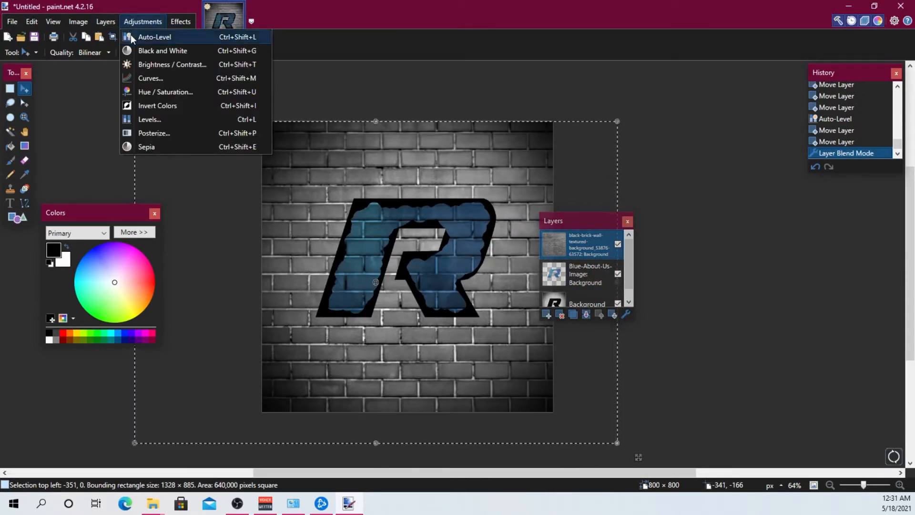
{"action": "left_click", "coordinate": [131, 37]}
{"action": "left_click", "coordinate": [153, 24]}
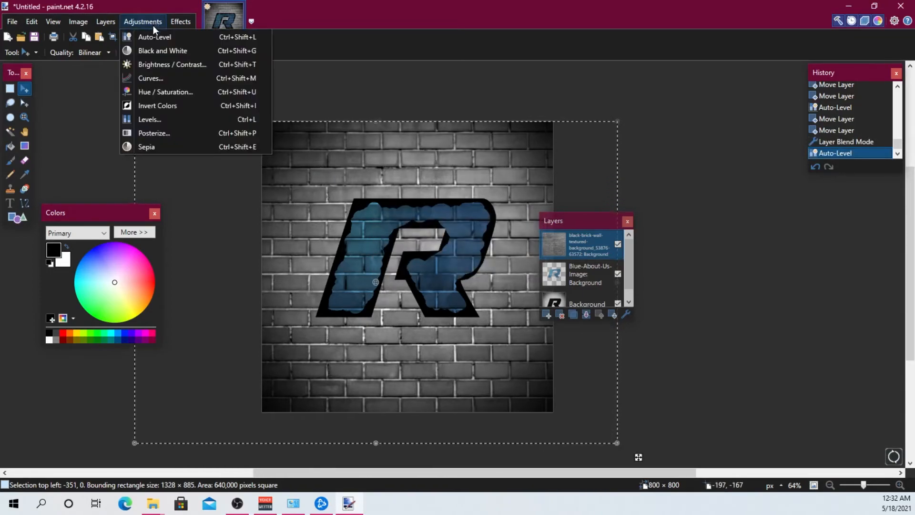
{"action": "left_click", "coordinate": [153, 78]}
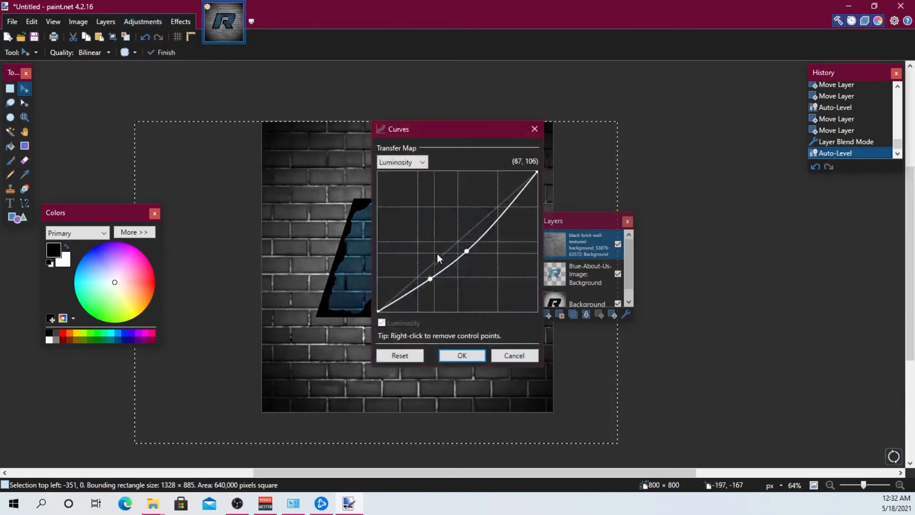
{"action": "left_click_drag", "start_coordinate": [464, 252], "coordinate": [483, 268]}
{"action": "left_click_drag", "start_coordinate": [419, 281], "coordinate": [401, 285]}
{"action": "left_click_drag", "start_coordinate": [388, 123], "coordinate": [120, 114]}
{"action": "left_click_drag", "start_coordinate": [205, 261], "coordinate": [198, 232]}
{"action": "left_click", "coordinate": [182, 354]}
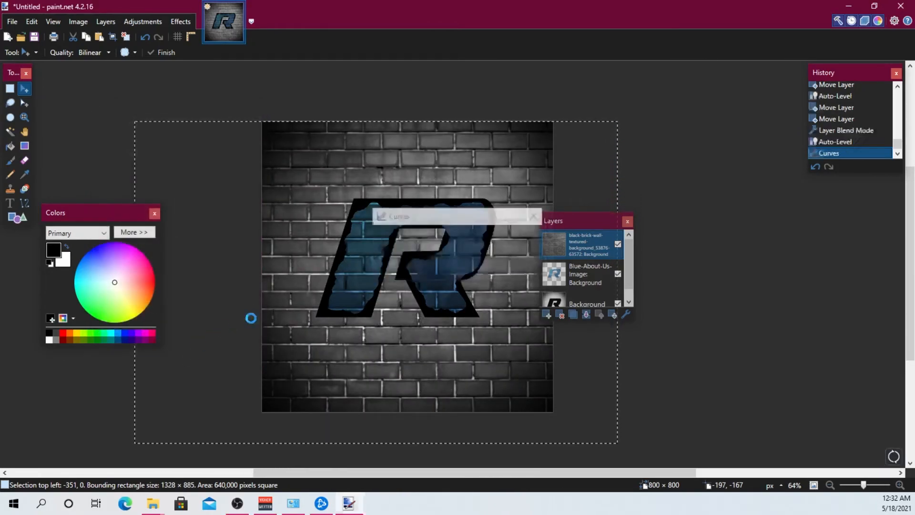
Try duplicating, deleting and merging down the brick wall layer, undoing each attempt.
{"action": "left_click", "coordinate": [143, 22]}
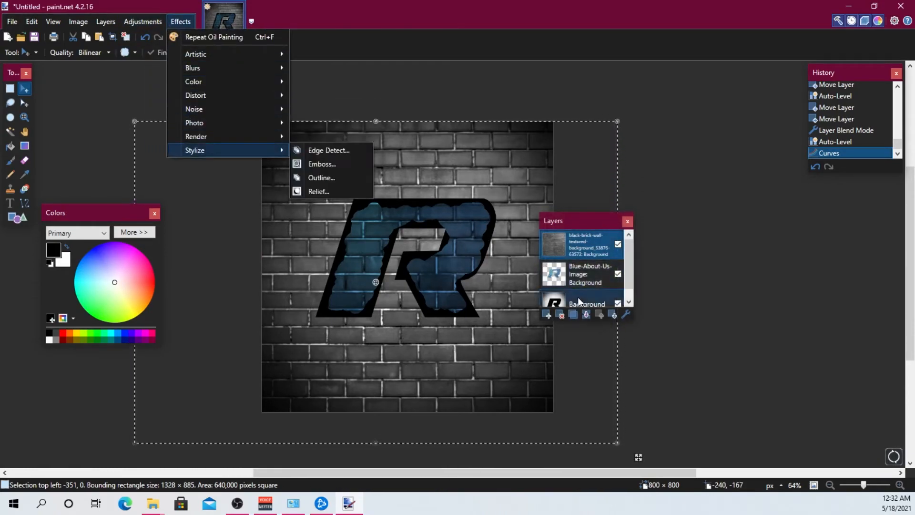
{"action": "left_click", "coordinate": [575, 314]}
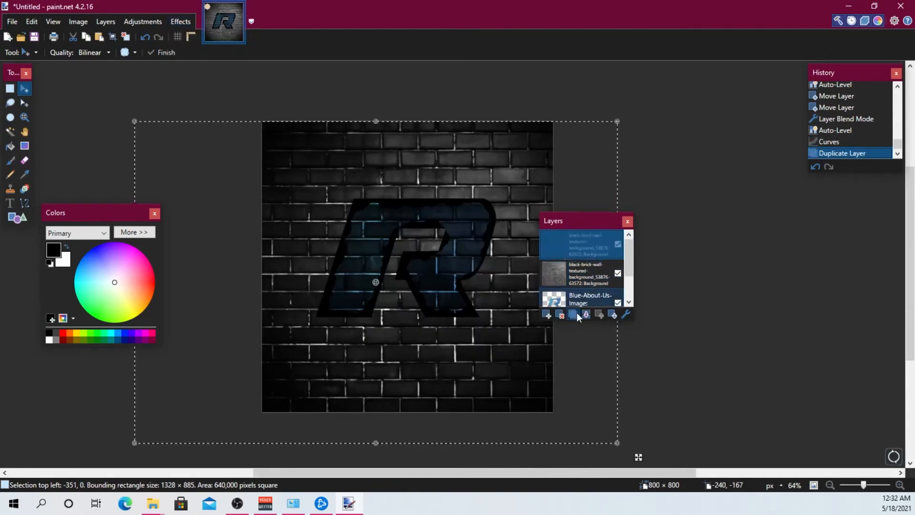
{"action": "key", "text": "ctrl+z"}
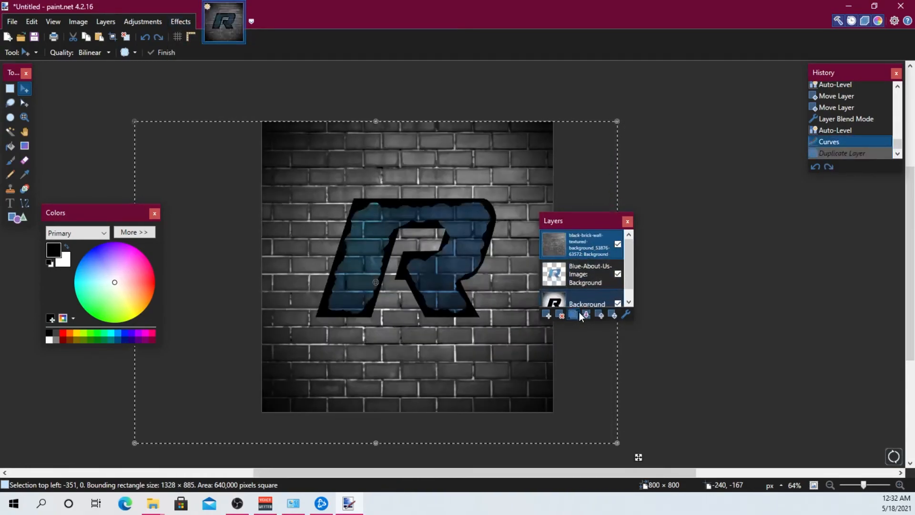
{"action": "left_click", "coordinate": [562, 315]}
{"action": "key", "text": "ctrl+z"}
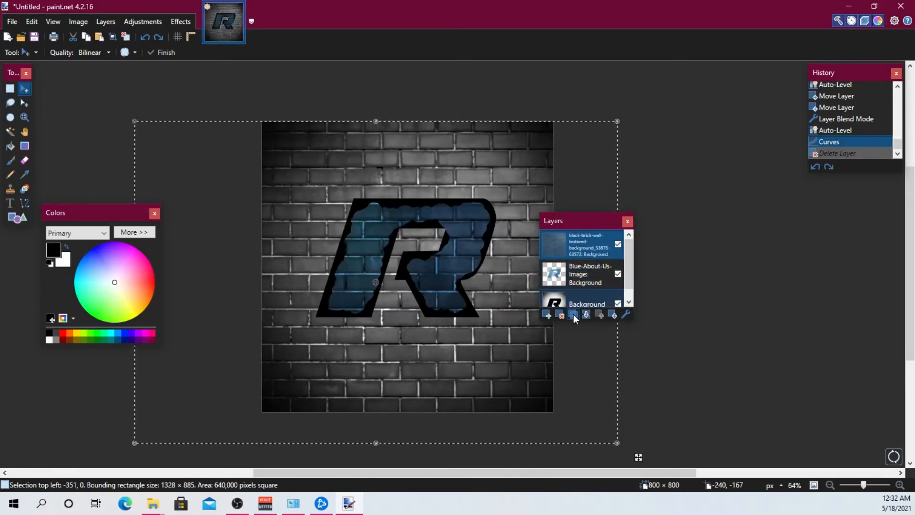
{"action": "left_click", "coordinate": [571, 315]}
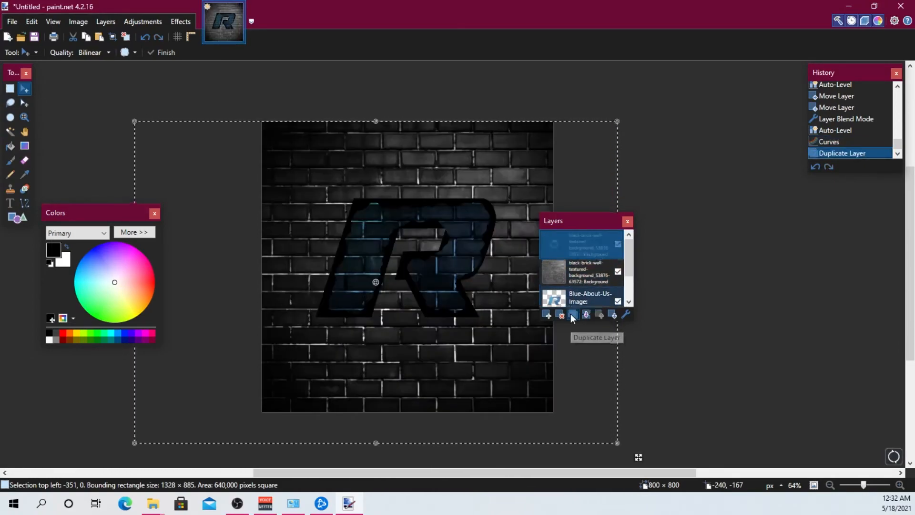
{"action": "key", "text": "ctrl+z"}
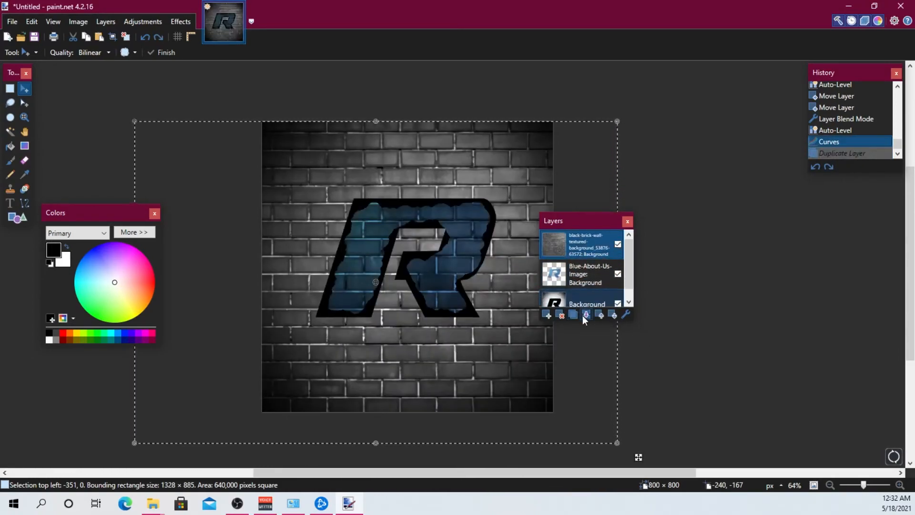
{"action": "left_click", "coordinate": [583, 315]}
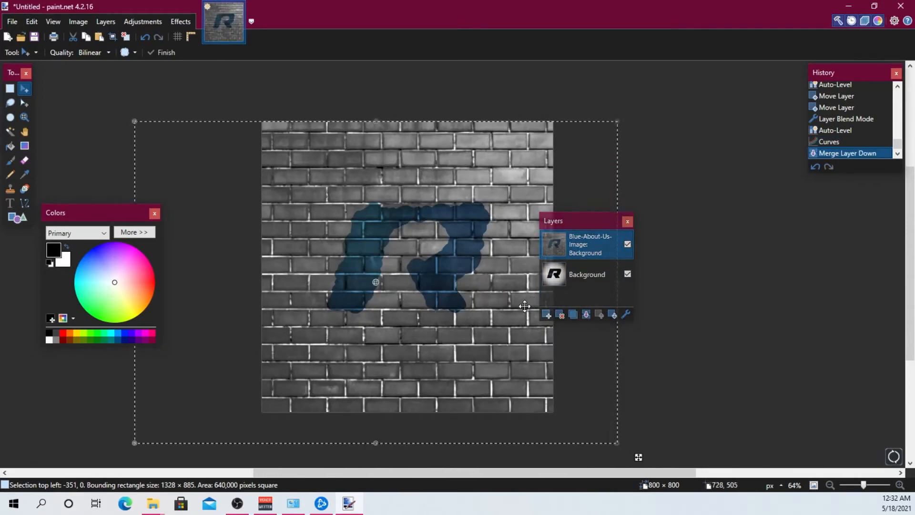
{"action": "key", "text": "ctrl+z"}
Make the Background layer the active layer, keeping it at the bottom of the layer stack.
{"action": "left_click", "coordinate": [579, 270]}
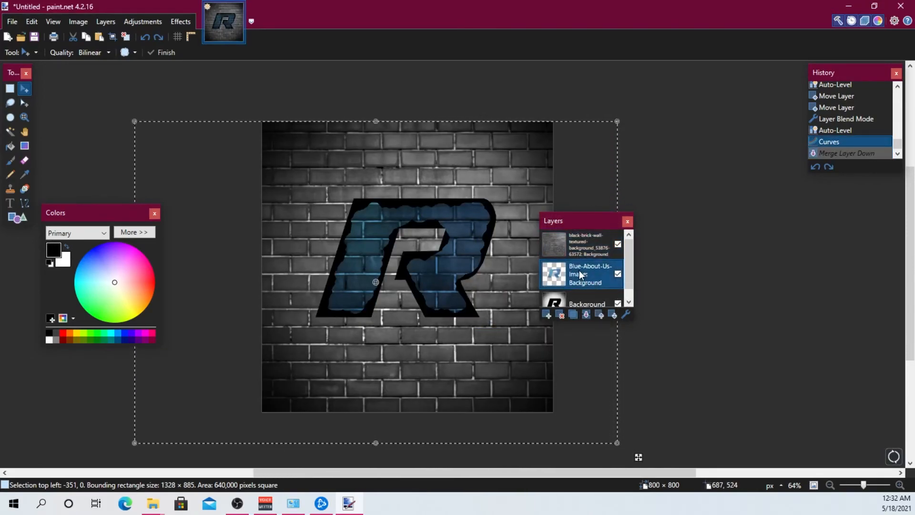
{"action": "left_click", "coordinate": [583, 253]}
{"action": "scroll", "coordinate": [589, 259], "scroll_direction": "down", "scroll_amount": 1}
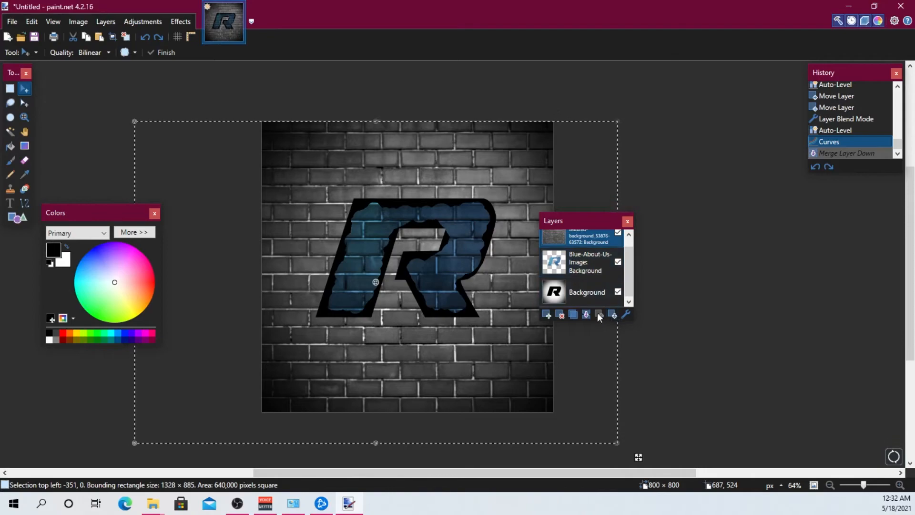
{"action": "mouse_move", "coordinate": [589, 297]}
{"action": "left_mouse_down"}
{"action": "mouse_move", "coordinate": [583, 268]}
{"action": "mouse_move", "coordinate": [589, 302]}
{"action": "left_mouse_up"}
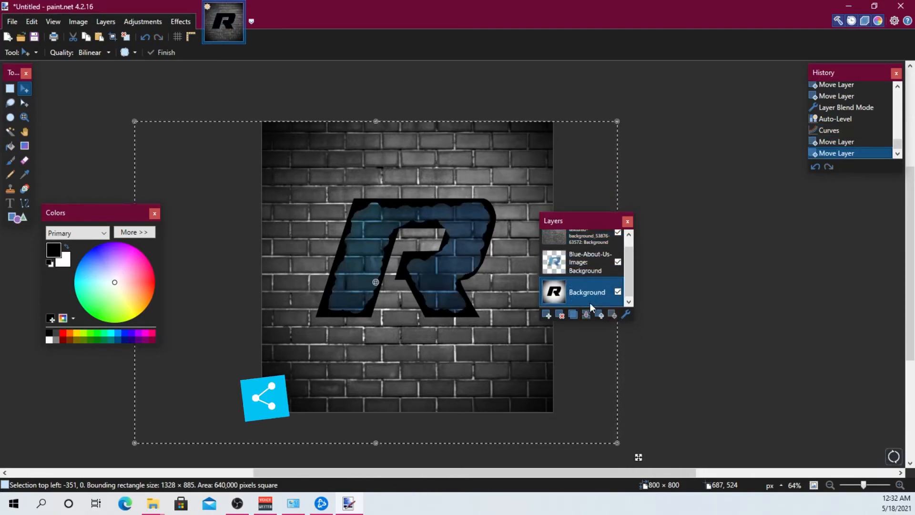
{"action": "scroll", "coordinate": [569, 256], "scroll_direction": "up", "scroll_amount": 1}
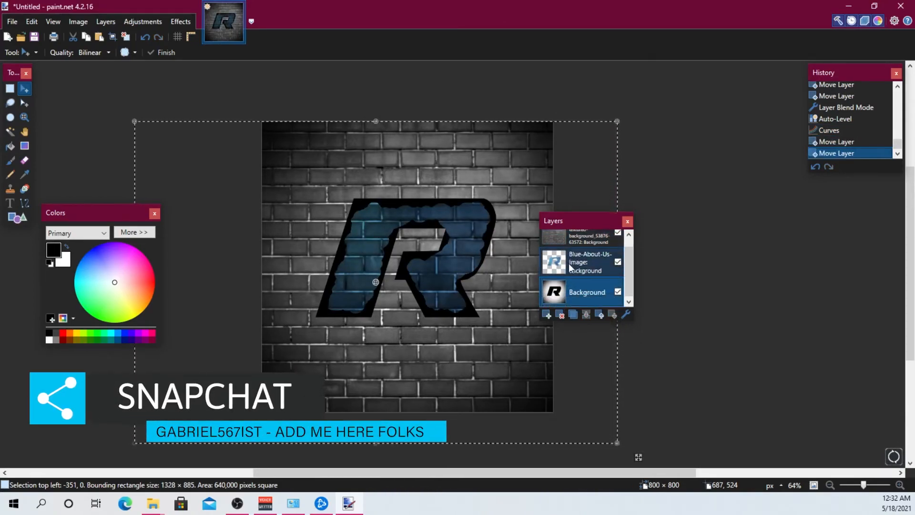
Try a Glow effect on the Background layer with radius 2, brightness -50 and lowered contrast, and discard it.
{"action": "left_click", "coordinate": [181, 23]}
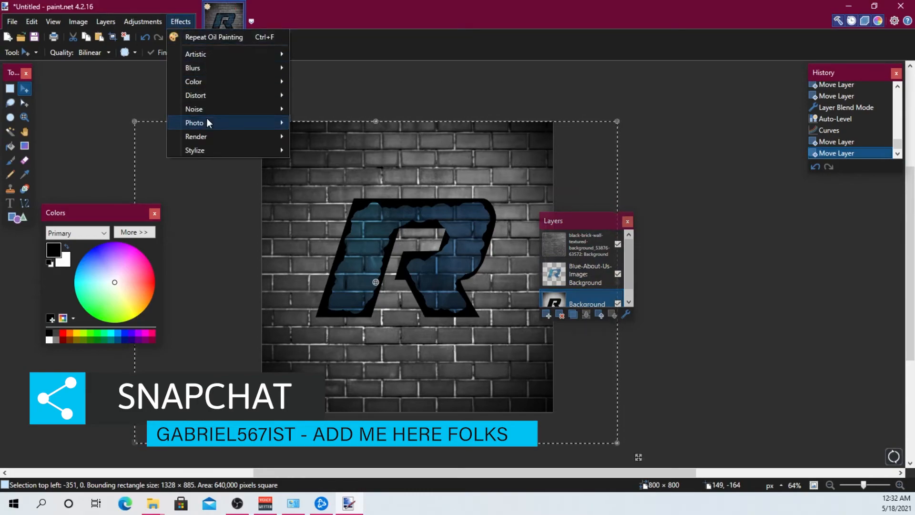
{"action": "mouse_move", "coordinate": [206, 121]}
{"action": "left_click", "coordinate": [324, 124]}
{"action": "left_click_drag", "start_coordinate": [436, 188], "coordinate": [351, 194]}
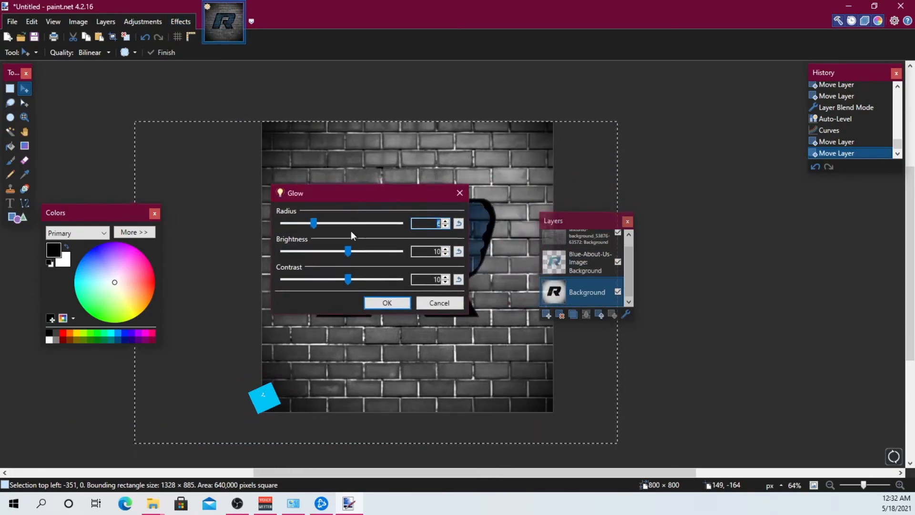
{"action": "left_click_drag", "start_coordinate": [349, 249], "coordinate": [289, 224]}
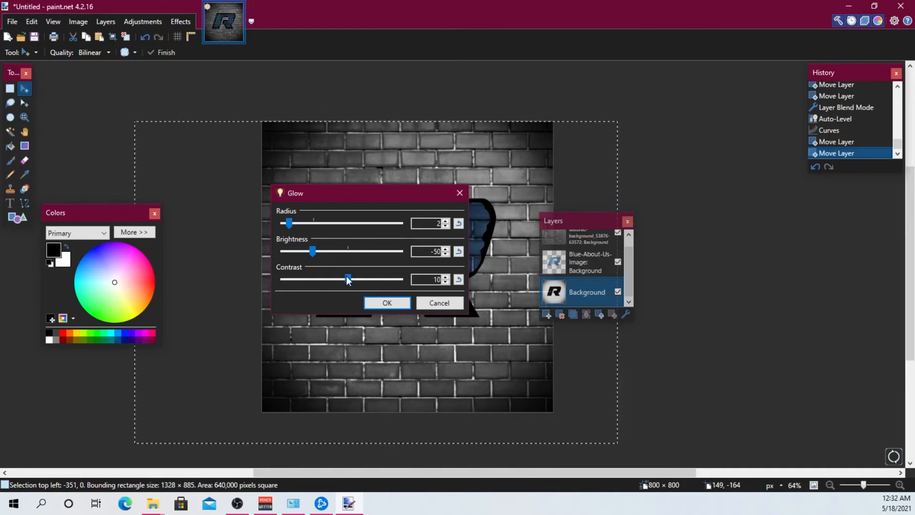
{"action": "left_click_drag", "start_coordinate": [347, 278], "coordinate": [293, 281]}
{"action": "left_click", "coordinate": [400, 303]}
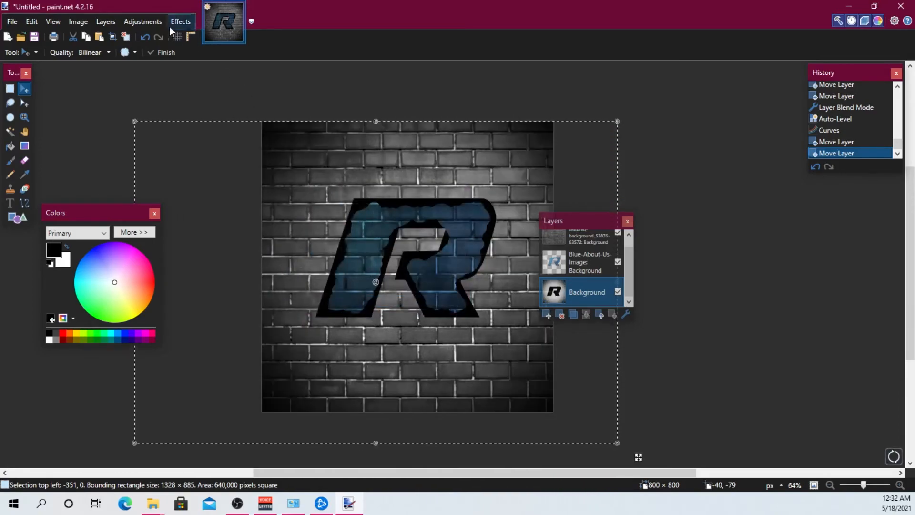
Sharpen the Background layer with an amount of 12.
{"action": "left_click", "coordinate": [181, 22]}
{"action": "mouse_move", "coordinate": [216, 129]}
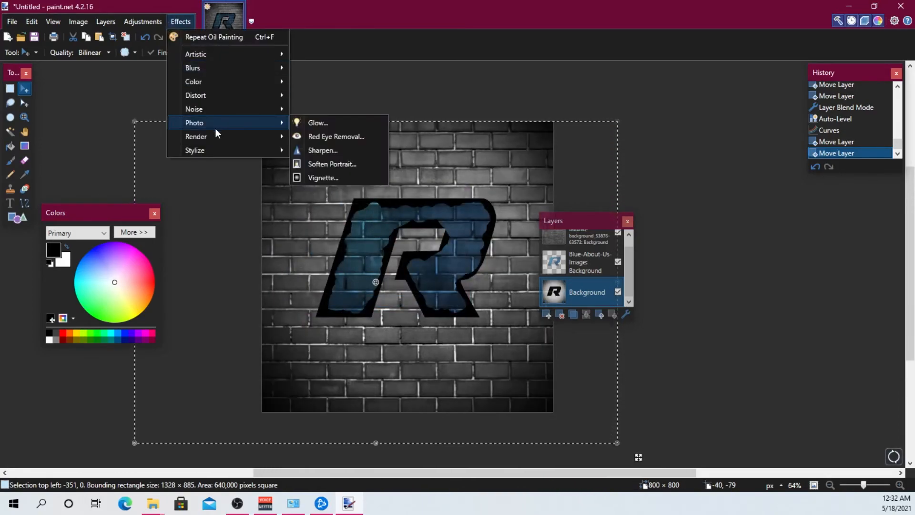
{"action": "left_click", "coordinate": [317, 149]}
{"action": "left_click_drag", "start_coordinate": [382, 245], "coordinate": [439, 245]}
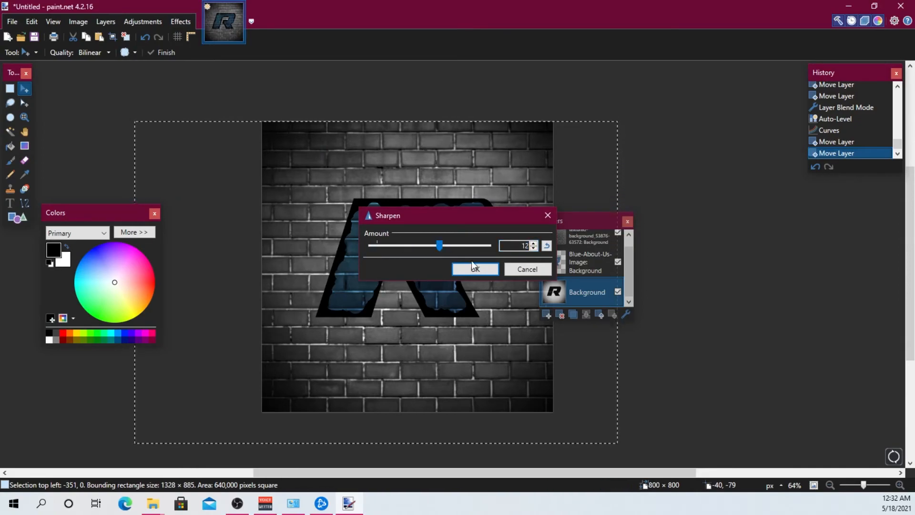
{"action": "left_click", "coordinate": [475, 268]}
Try a Crystalize distortion with a small cell size on the Background layer's black R.
{"action": "left_click", "coordinate": [167, 24]}
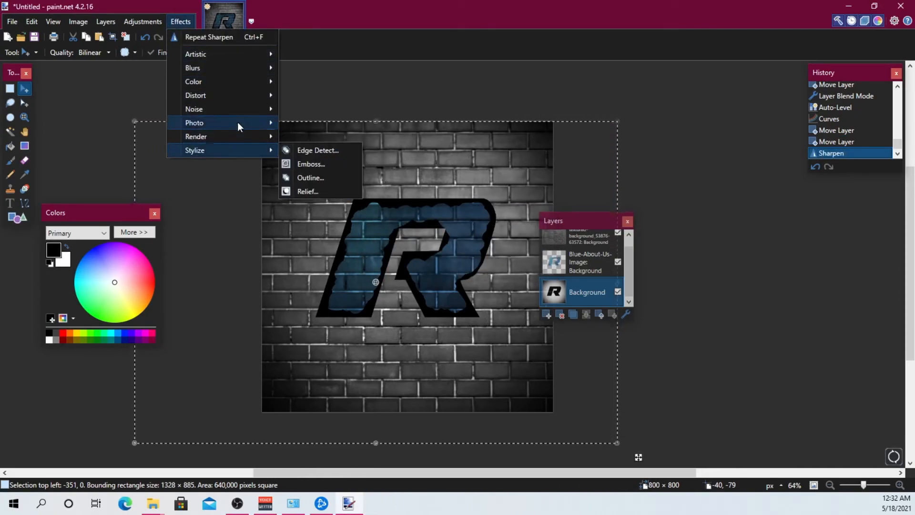
{"action": "mouse_move", "coordinate": [238, 108]}
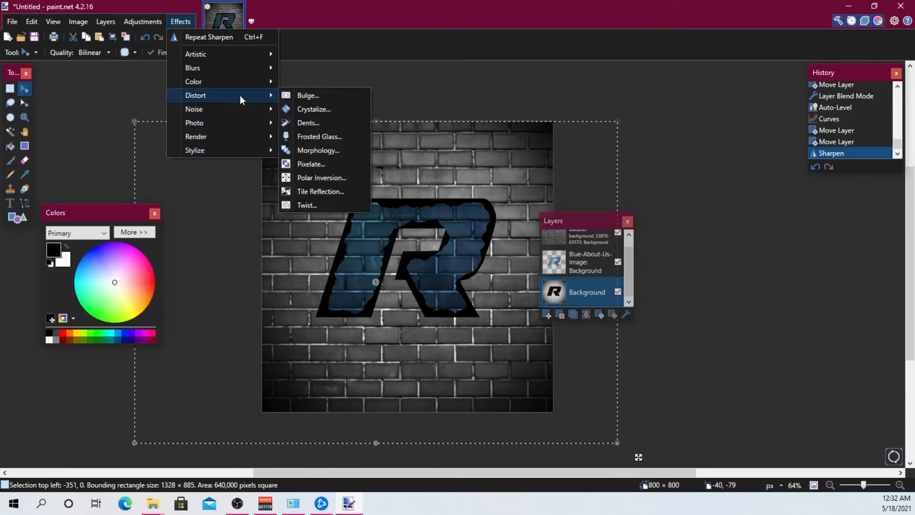
{"action": "left_click", "coordinate": [299, 104]}
{"action": "left_click_drag", "start_coordinate": [399, 192], "coordinate": [233, 326]}
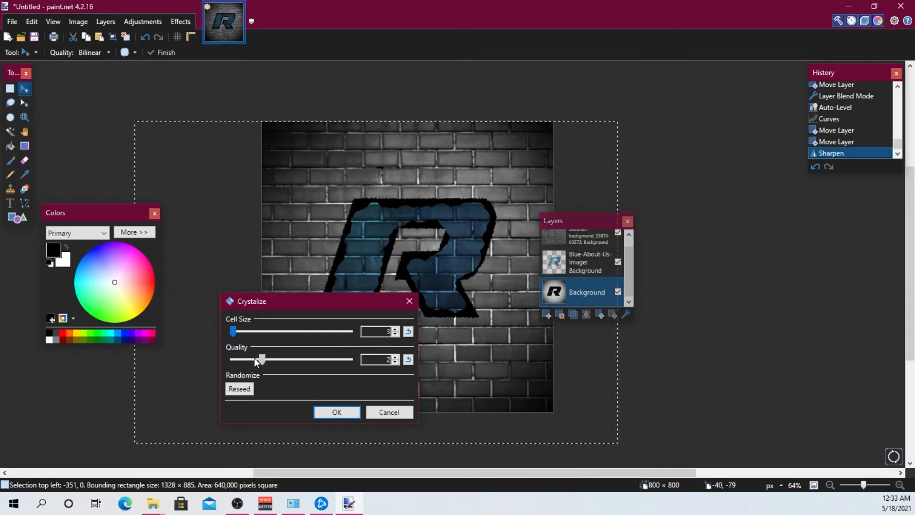
{"action": "left_click_drag", "start_coordinate": [245, 357], "coordinate": [235, 331]}
{"action": "left_click", "coordinate": [326, 410]}
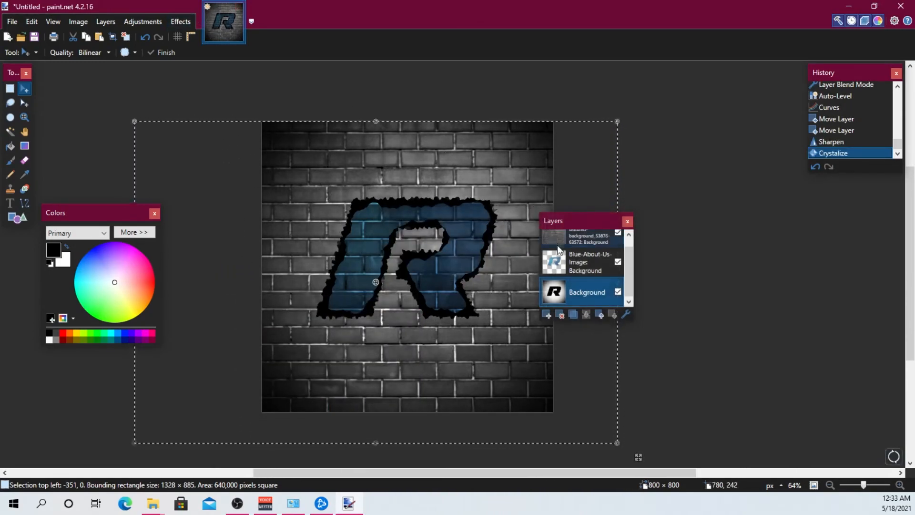
Delete the brick wall layer, and undo both the deletion and the Crystalize effect.
{"action": "left_click", "coordinate": [572, 239]}
{"action": "left_click", "coordinate": [561, 314]}
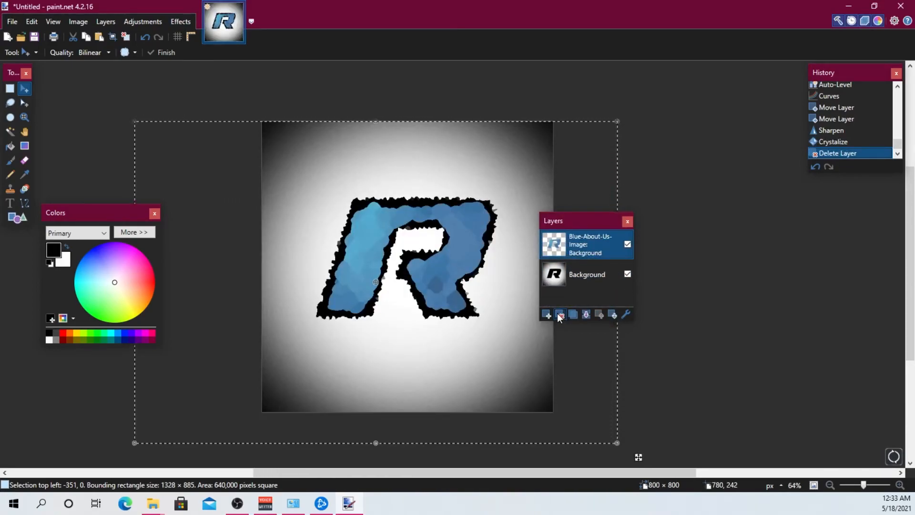
{"action": "key", "text": "ctrl+z"}
{"action": "key", "text": "ctrl+z"}
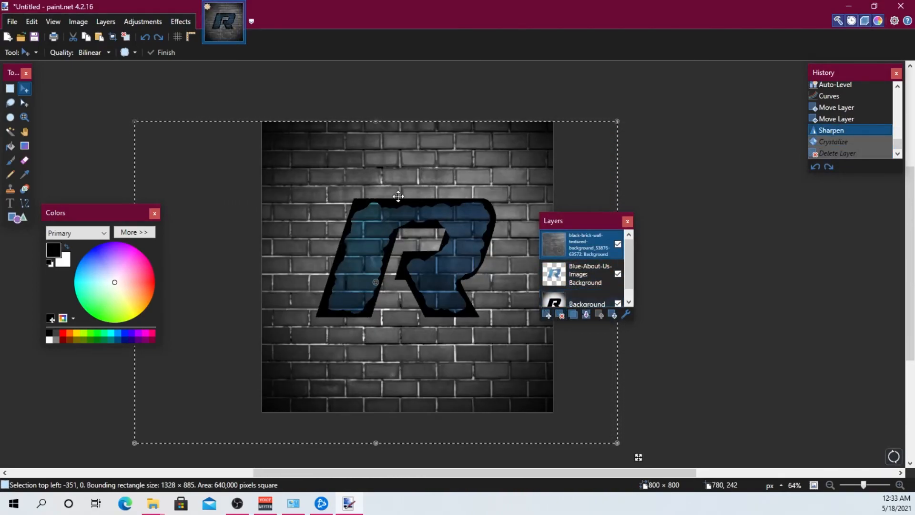
Apply Frosted Glass to the brick wall layer with maximum scatter radius 8.71, minimum scatter radius 1.21 and smoothness 2.
{"action": "left_click", "coordinate": [182, 22]}
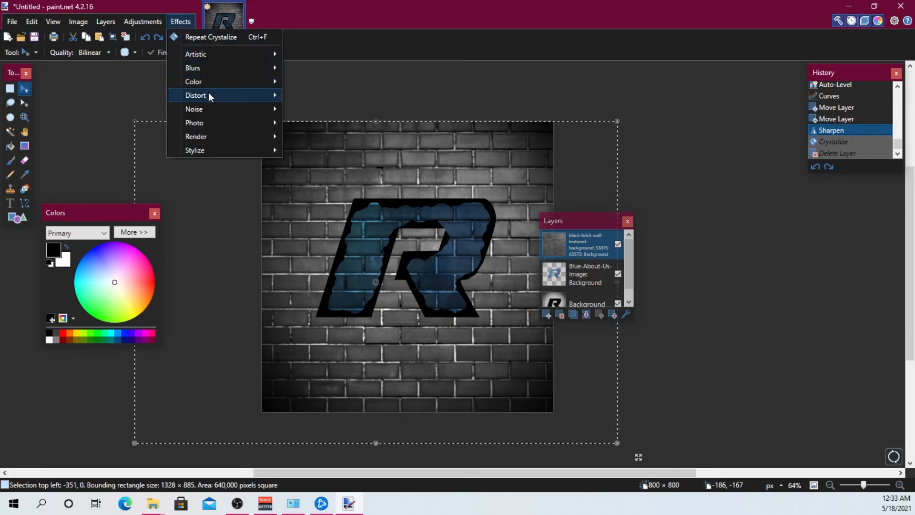
{"action": "mouse_move", "coordinate": [209, 82]}
{"action": "mouse_move", "coordinate": [212, 96]}
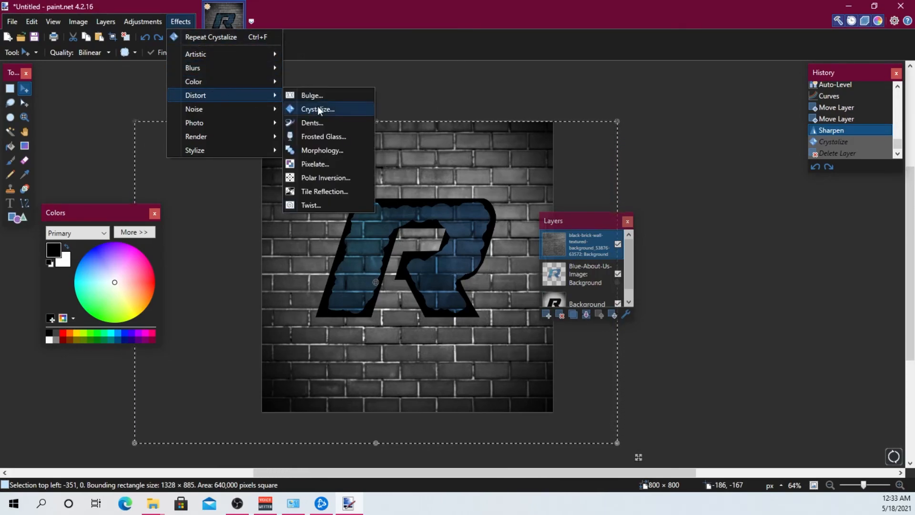
{"action": "left_click", "coordinate": [328, 136]}
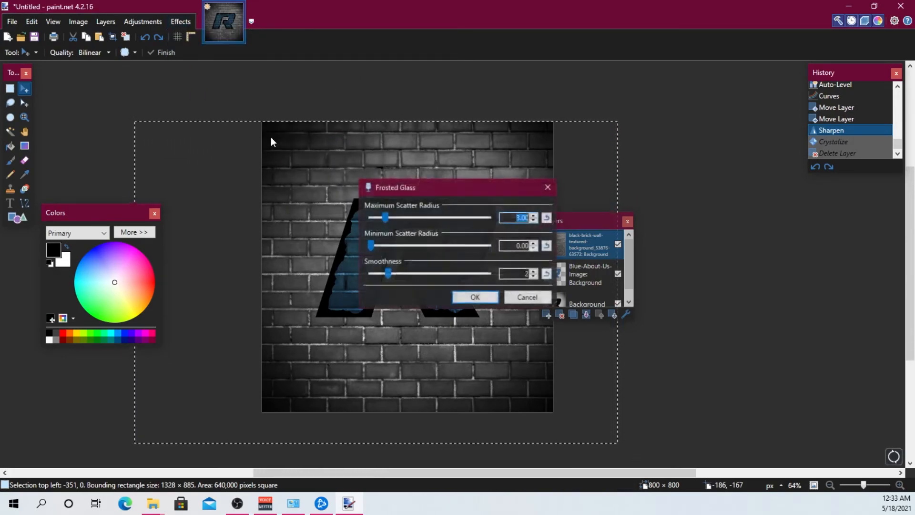
{"action": "left_click_drag", "start_coordinate": [406, 184], "coordinate": [71, 222]}
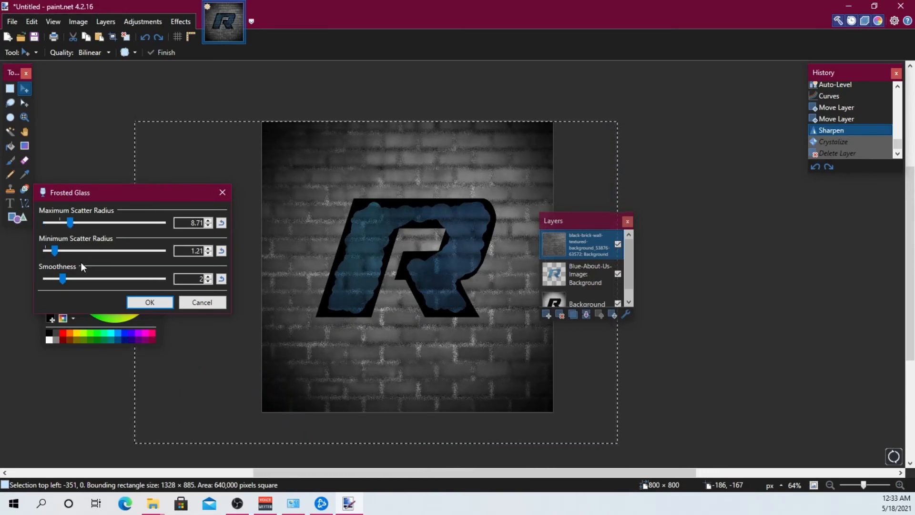
{"action": "left_click", "coordinate": [148, 301]}
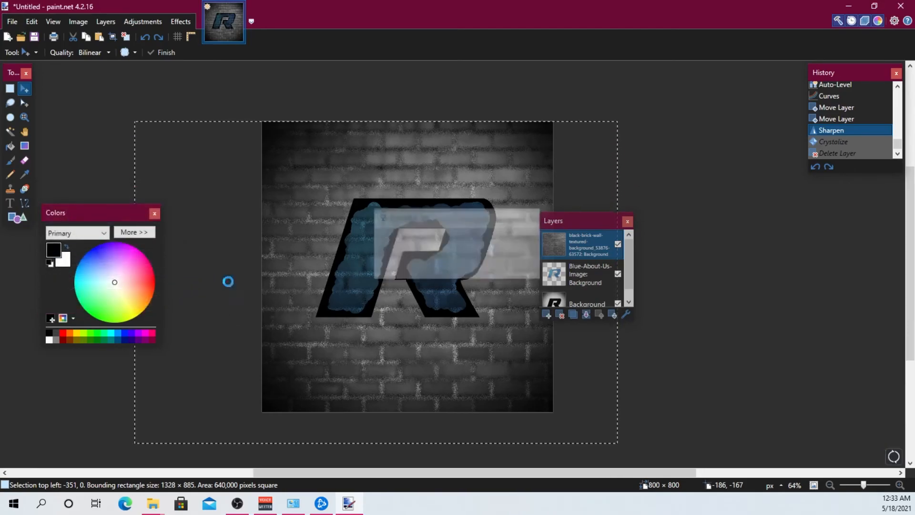
Merge the blue R layer down into the Background, and hide and show the brick wall layer to compare.
{"action": "left_click", "coordinate": [588, 279]}
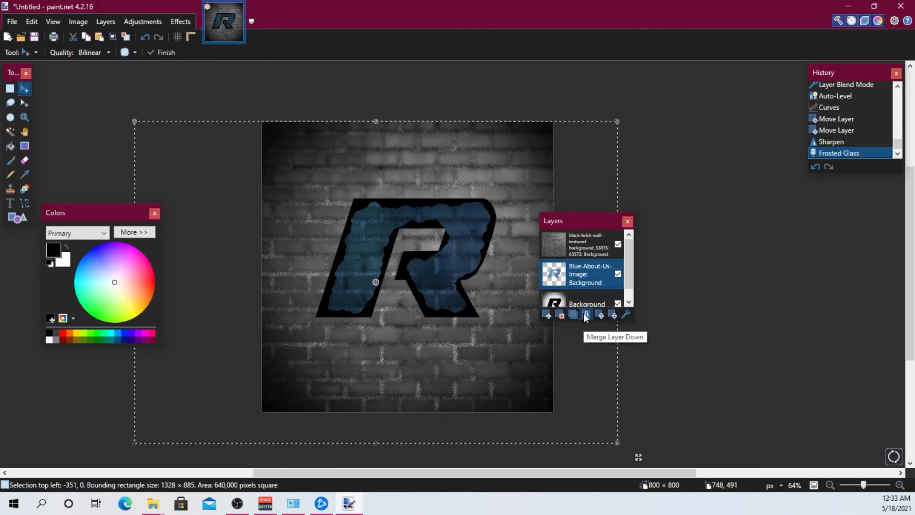
{"action": "left_click", "coordinate": [585, 314]}
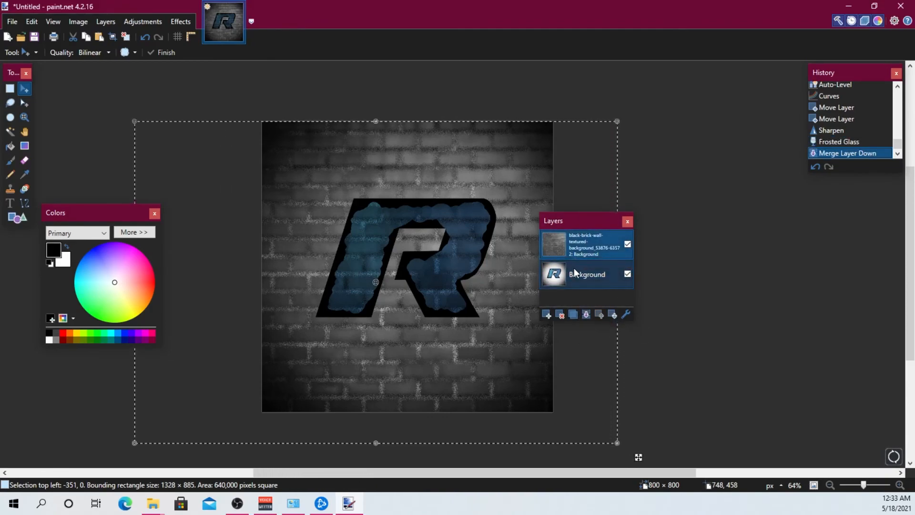
{"action": "left_click", "coordinate": [627, 244]}
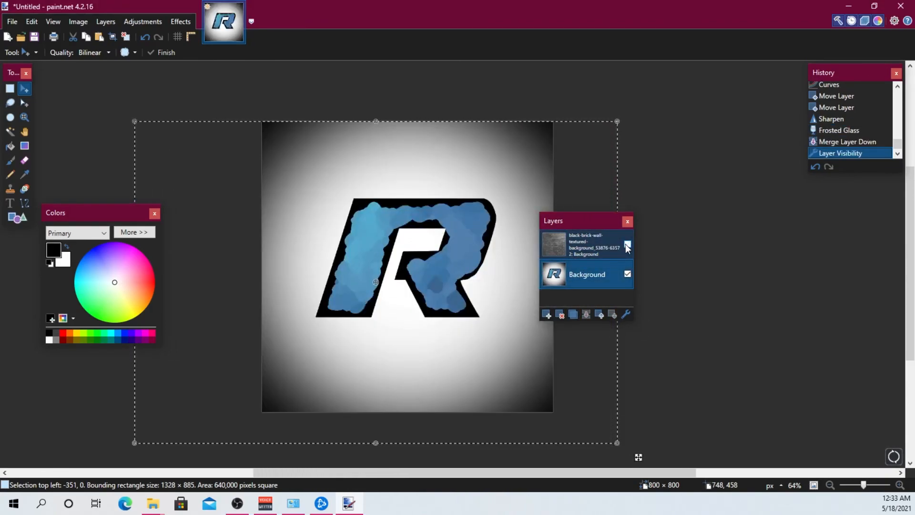
{"action": "left_click", "coordinate": [627, 244]}
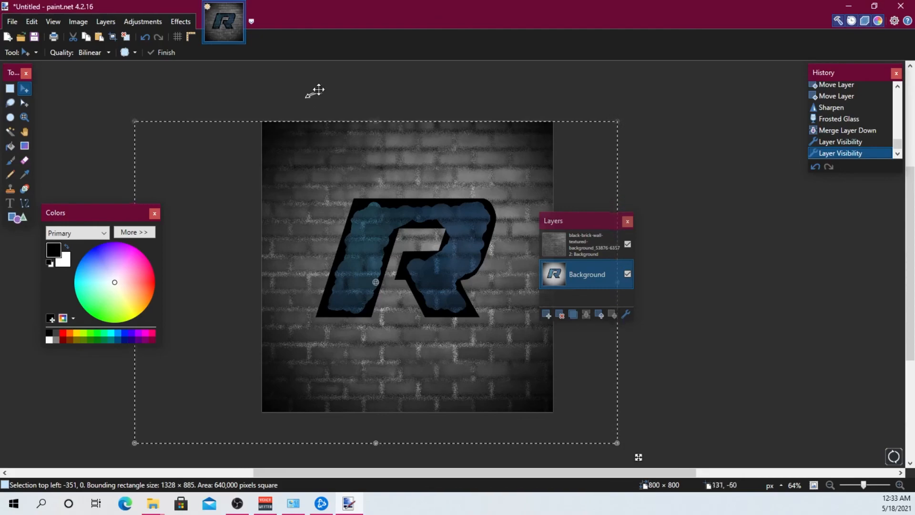
Select the entire 800 × 800 canvas.
{"action": "key", "text": "ctrl+a"}
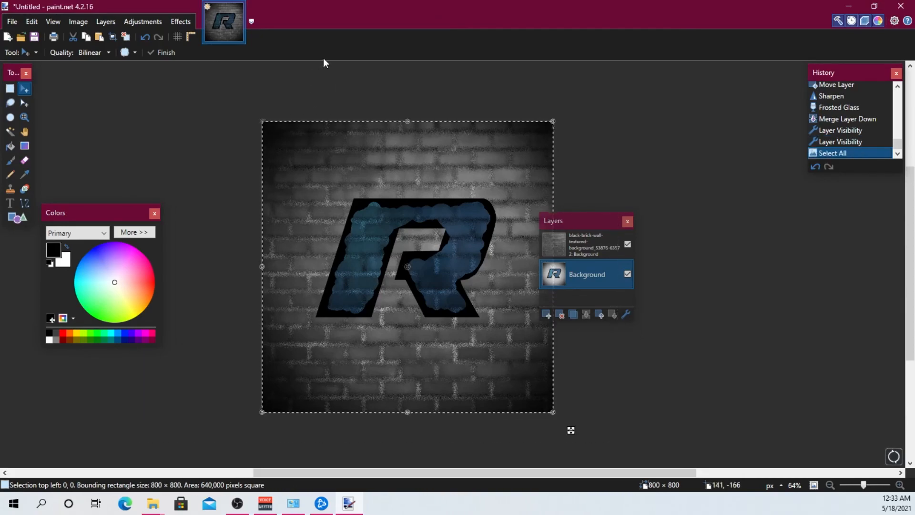